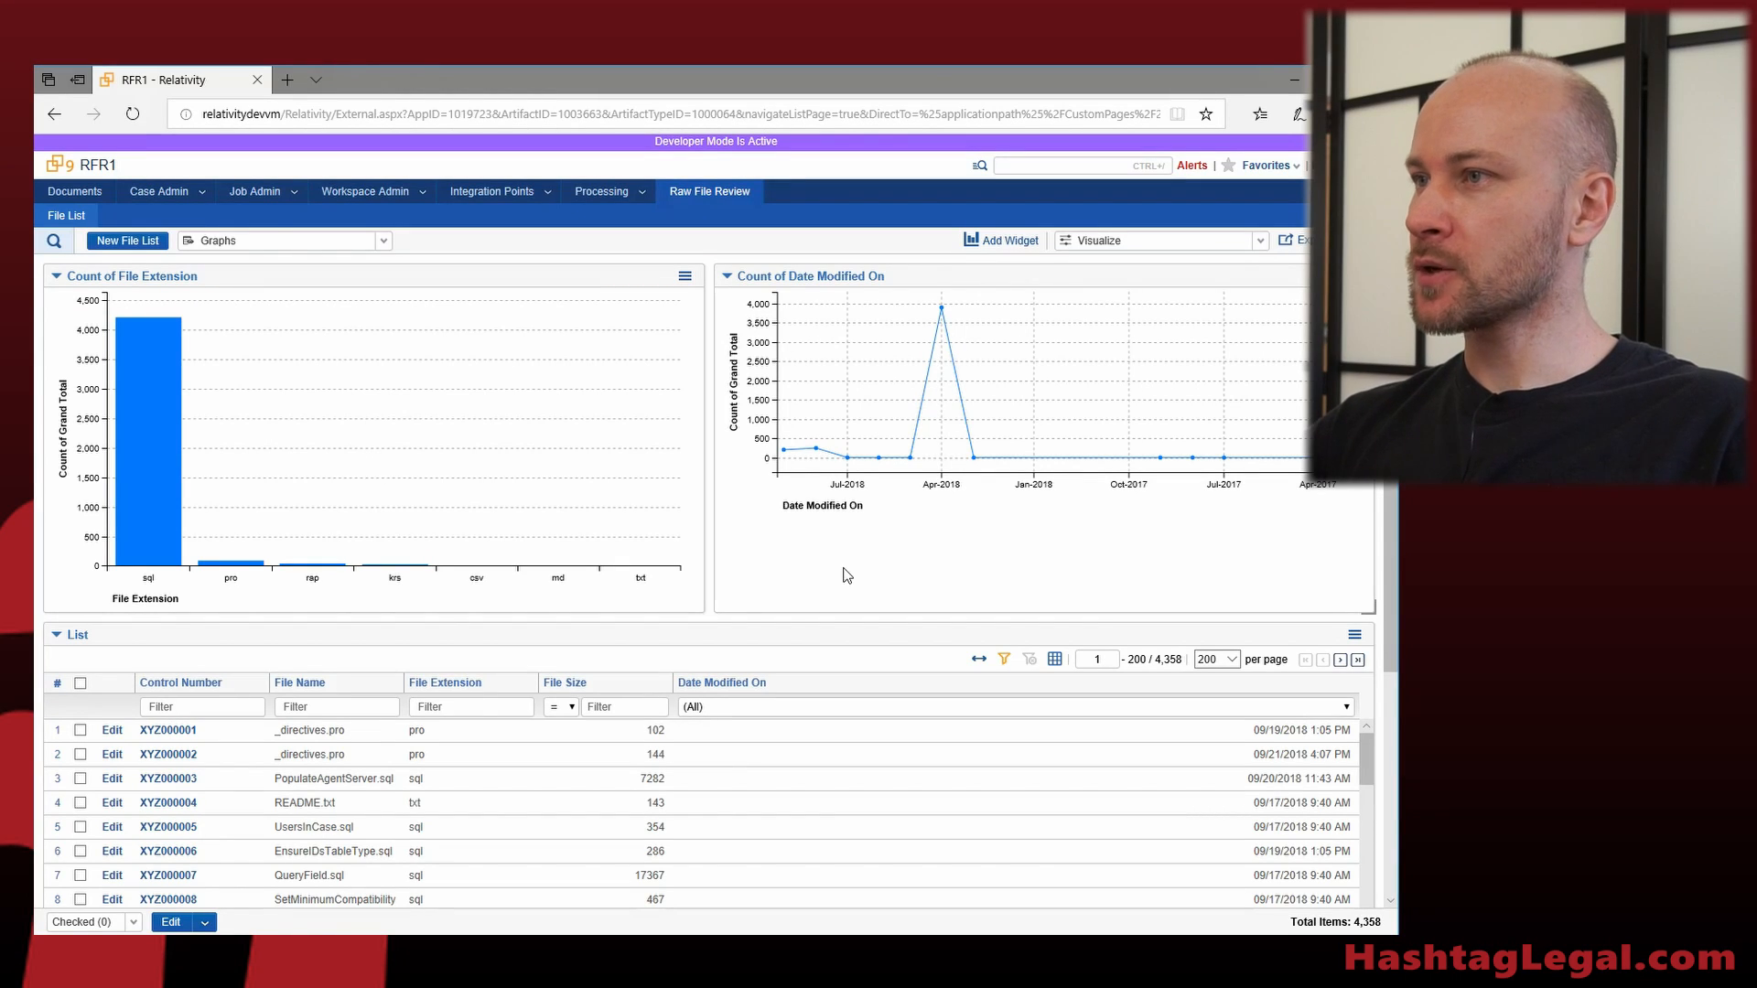
# - Start a new integration point from the RFR1 workspace and name it Load to Doc
pyautogui.click(89, 194)
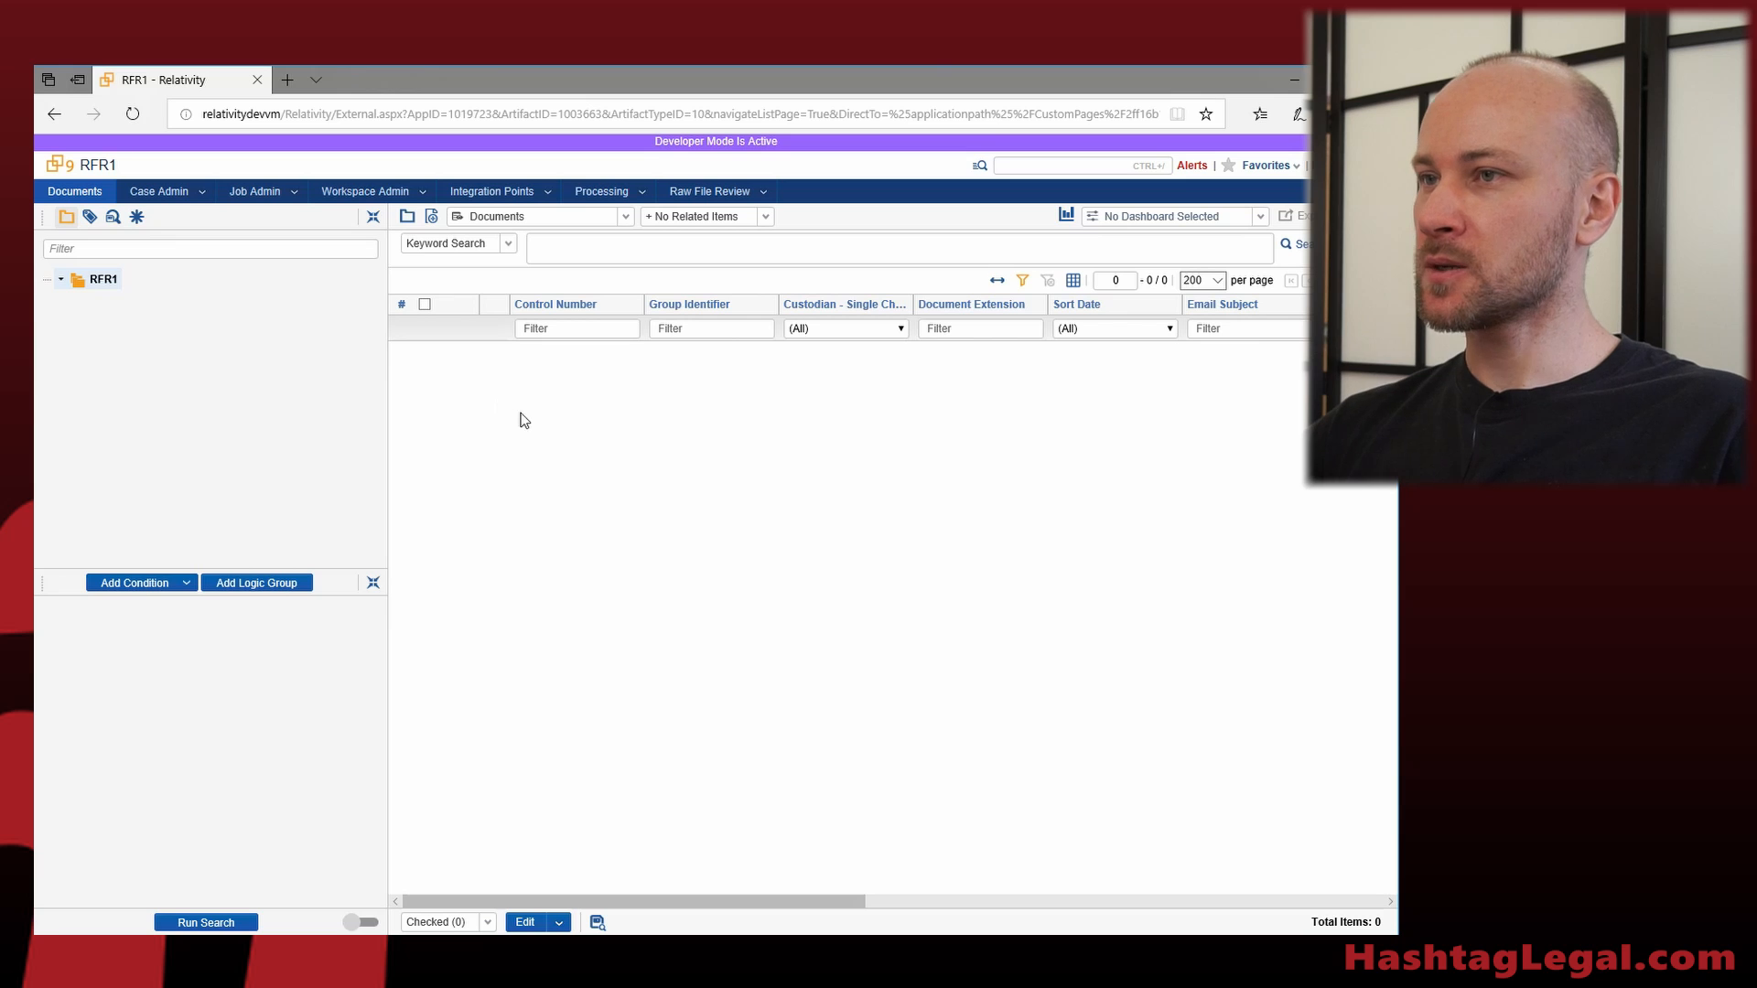
pyautogui.click(548, 192)
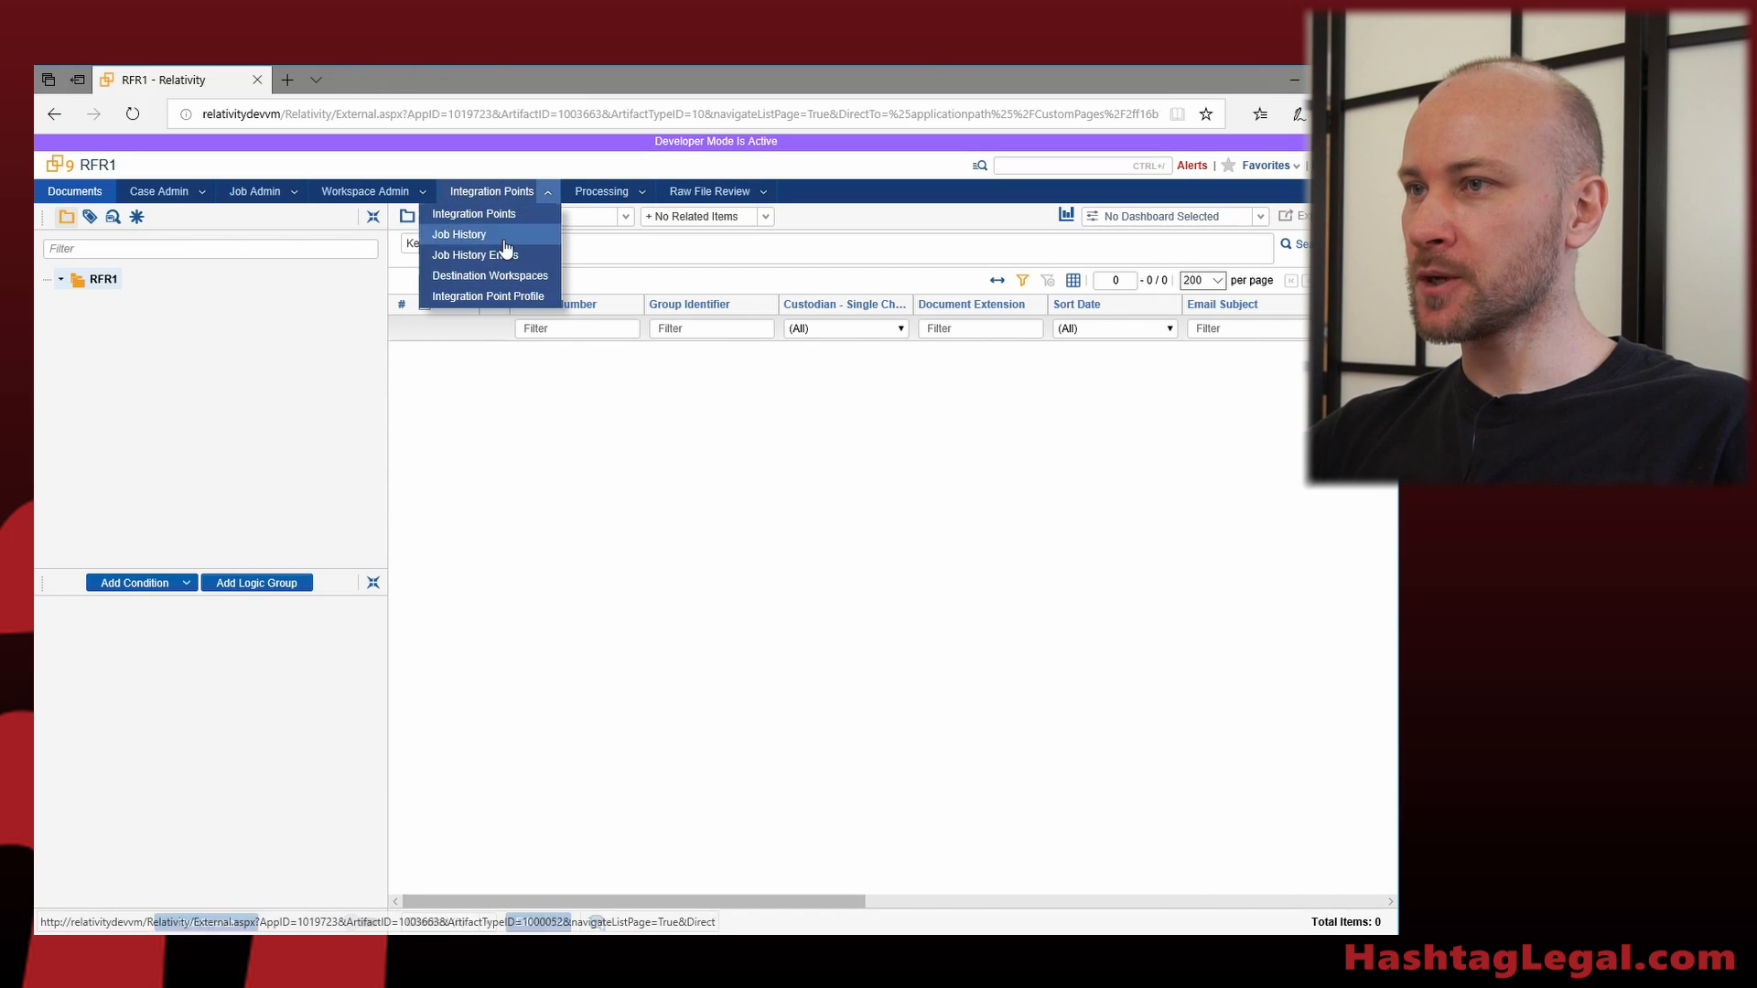
pyautogui.click(490, 221)
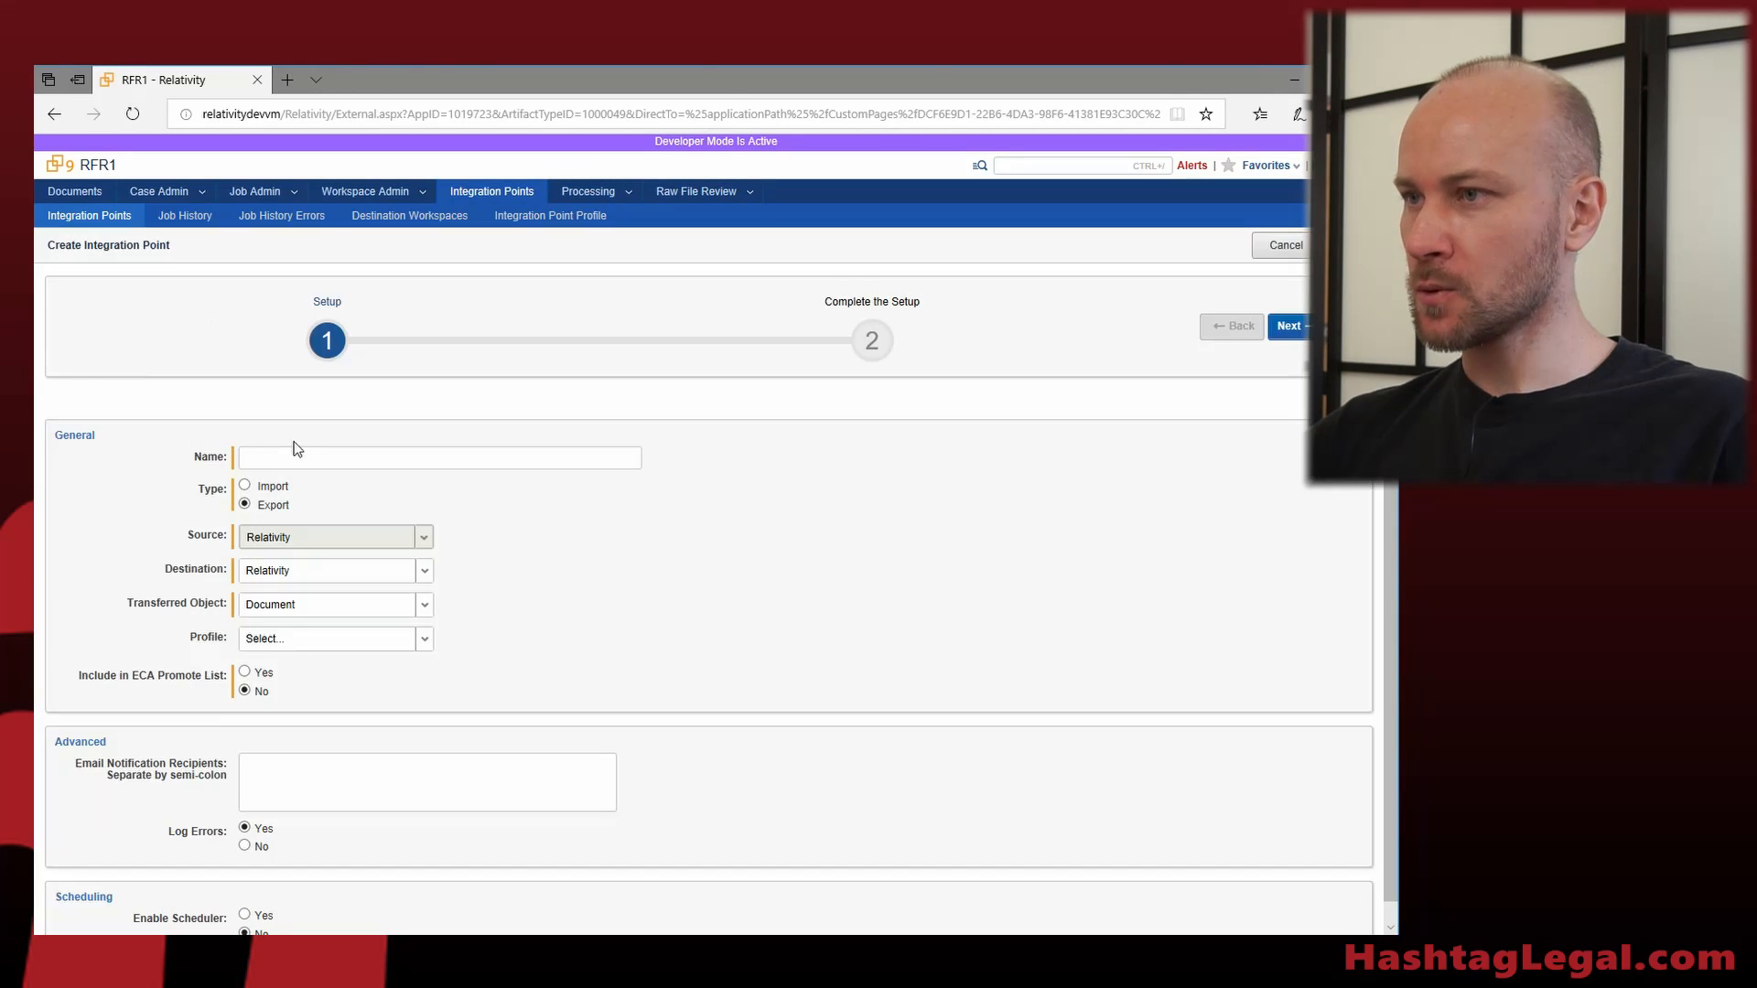
pyautogui.click(296, 454)
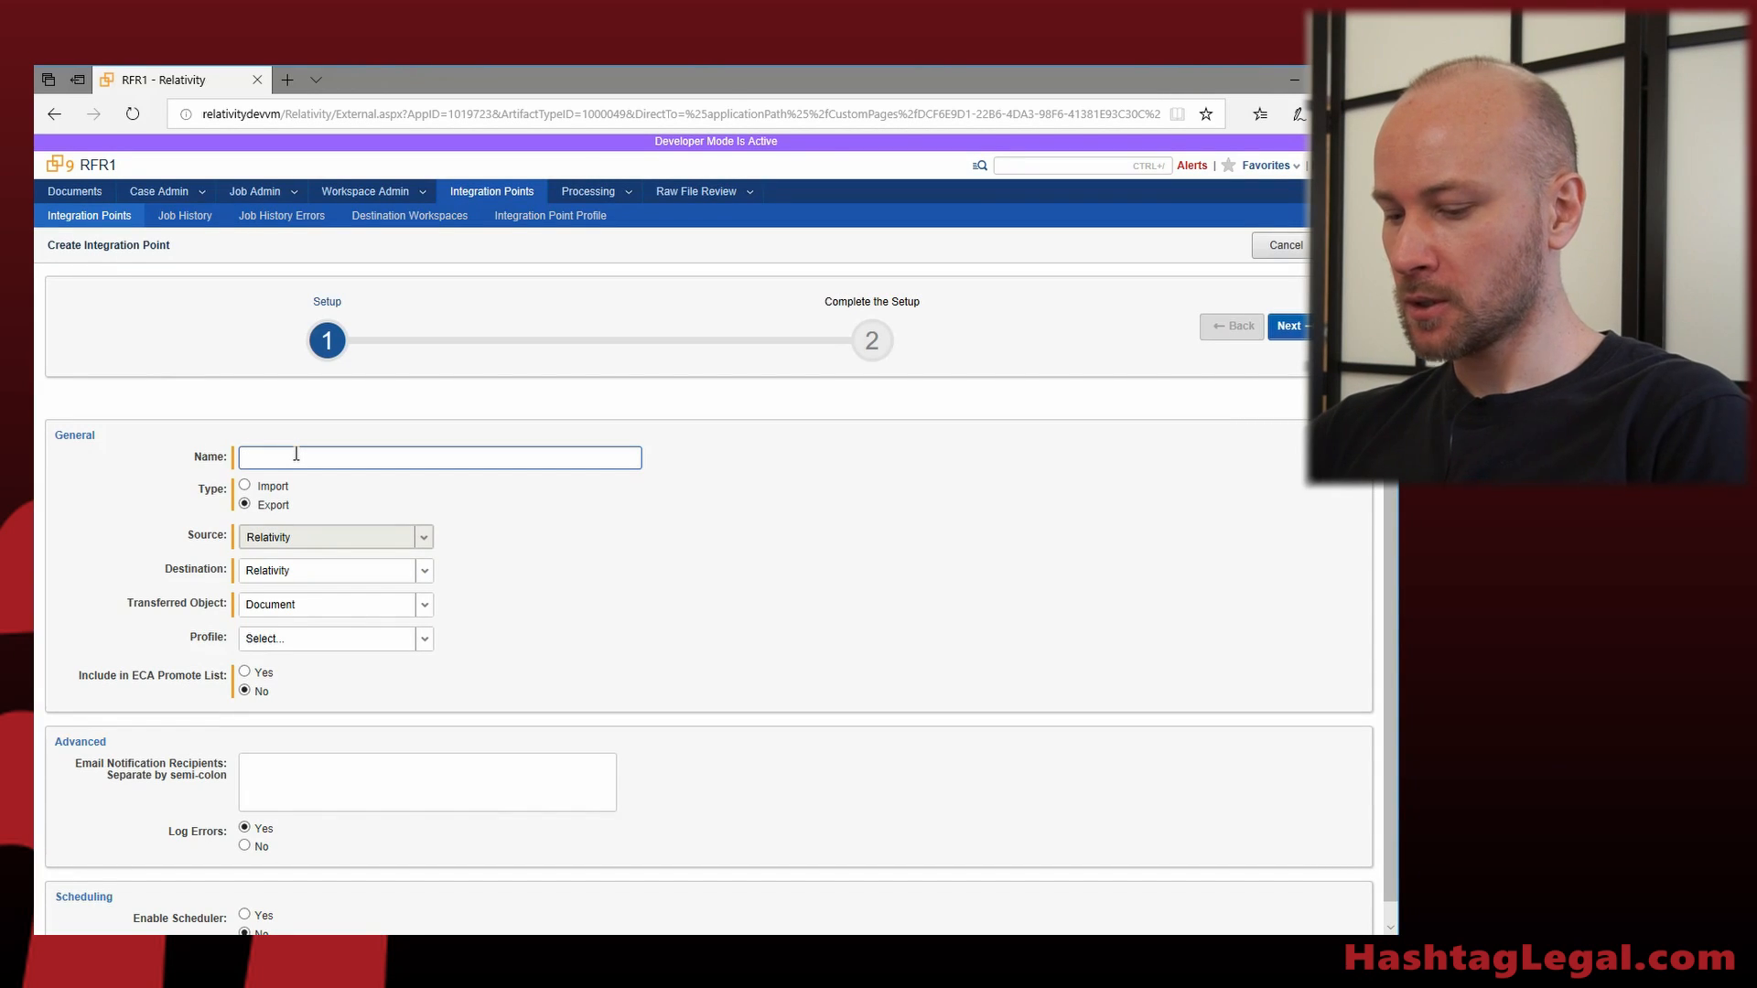
pyautogui.write('Load to Doc')
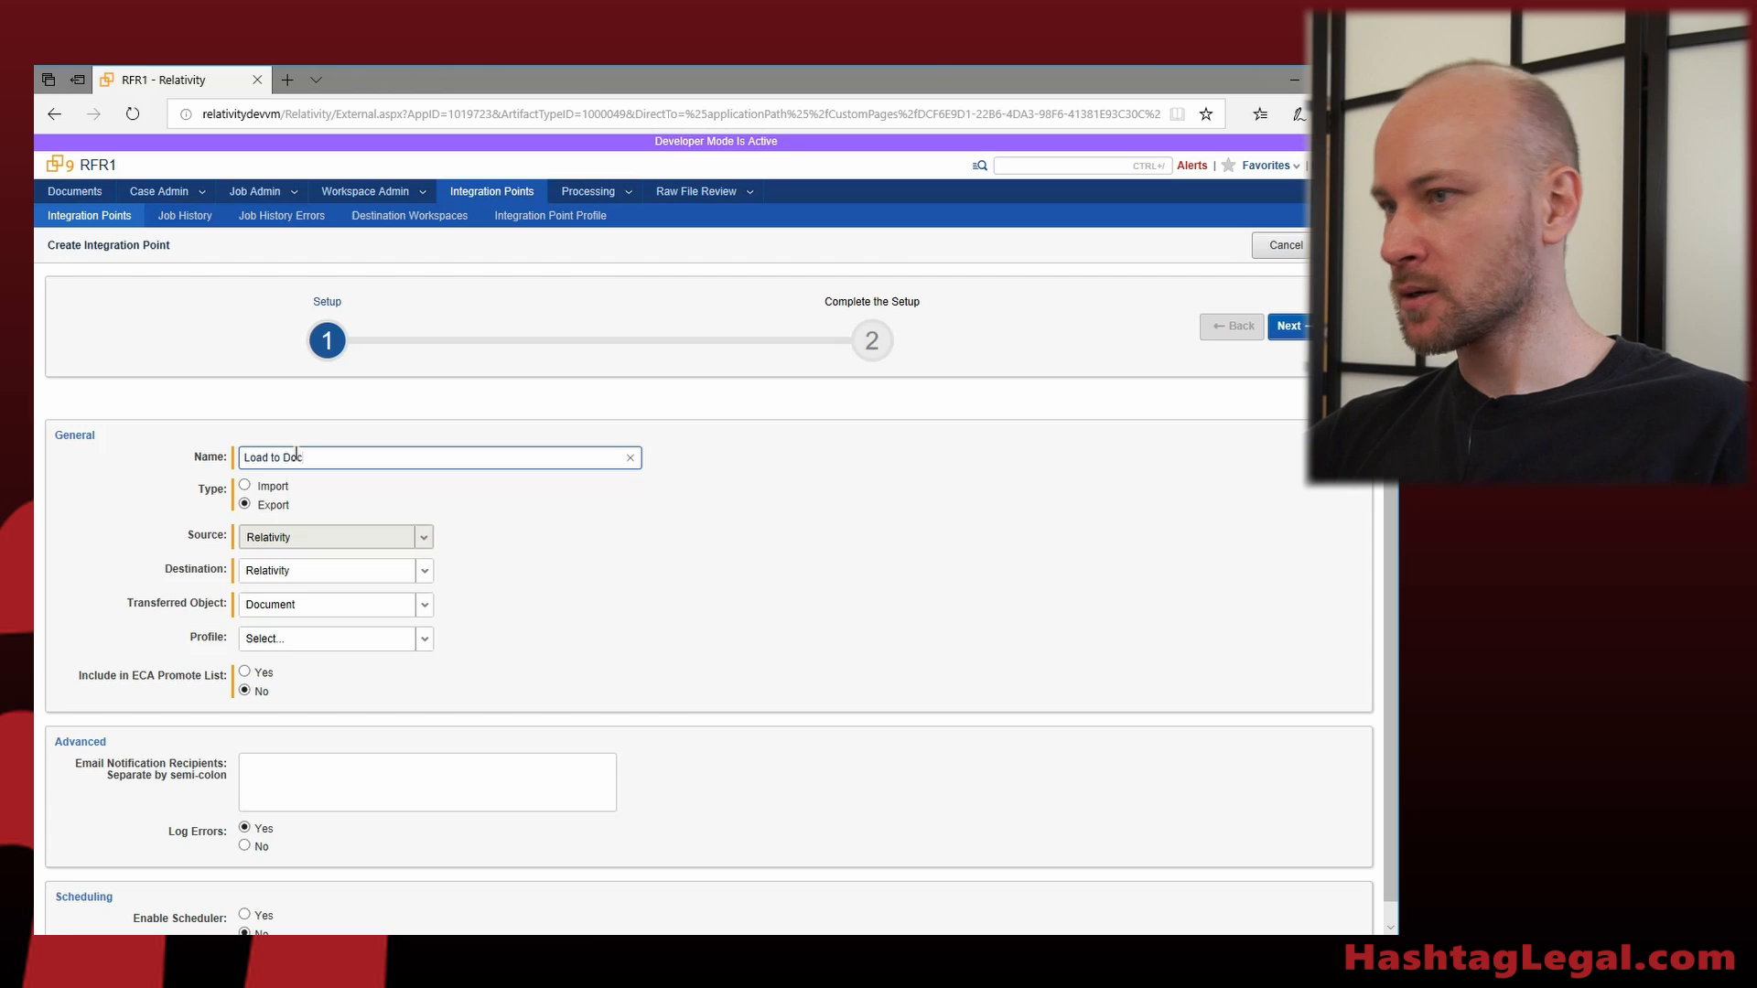
# - Set the integration point's type to Import with Raw File Review - Dir List as the source, and continue to the source connection
pyautogui.click(246, 486)
pyautogui.click(404, 540)
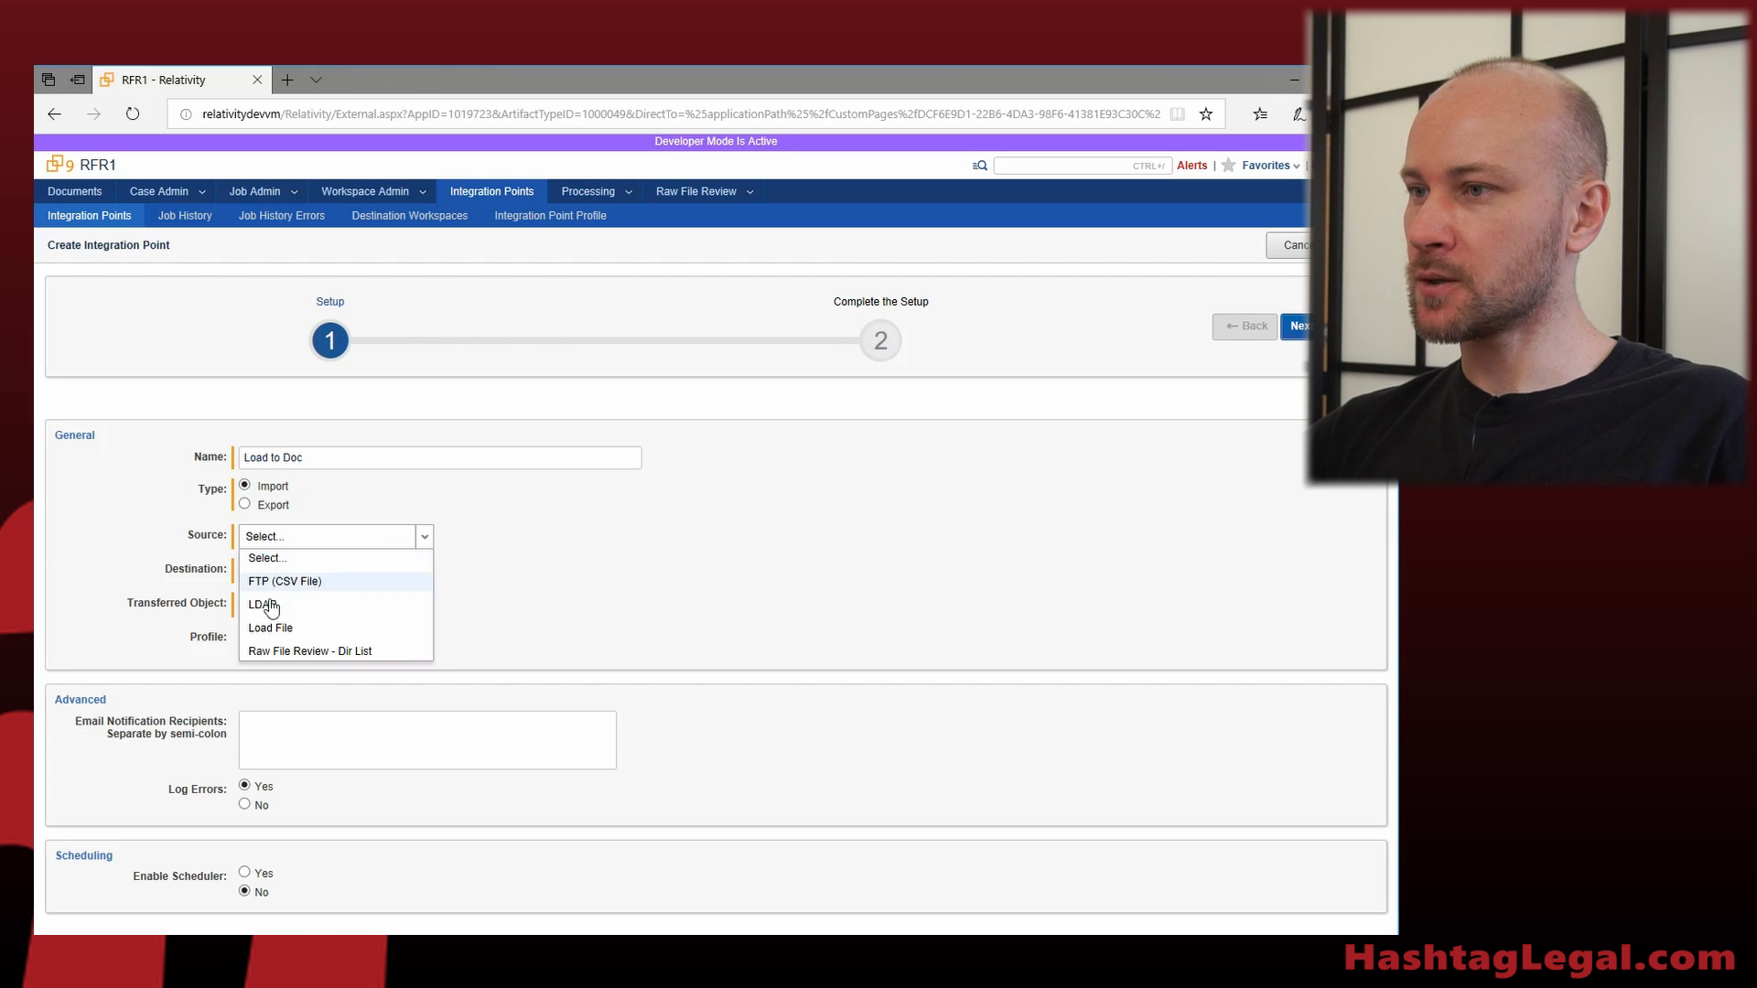
pyautogui.click(311, 652)
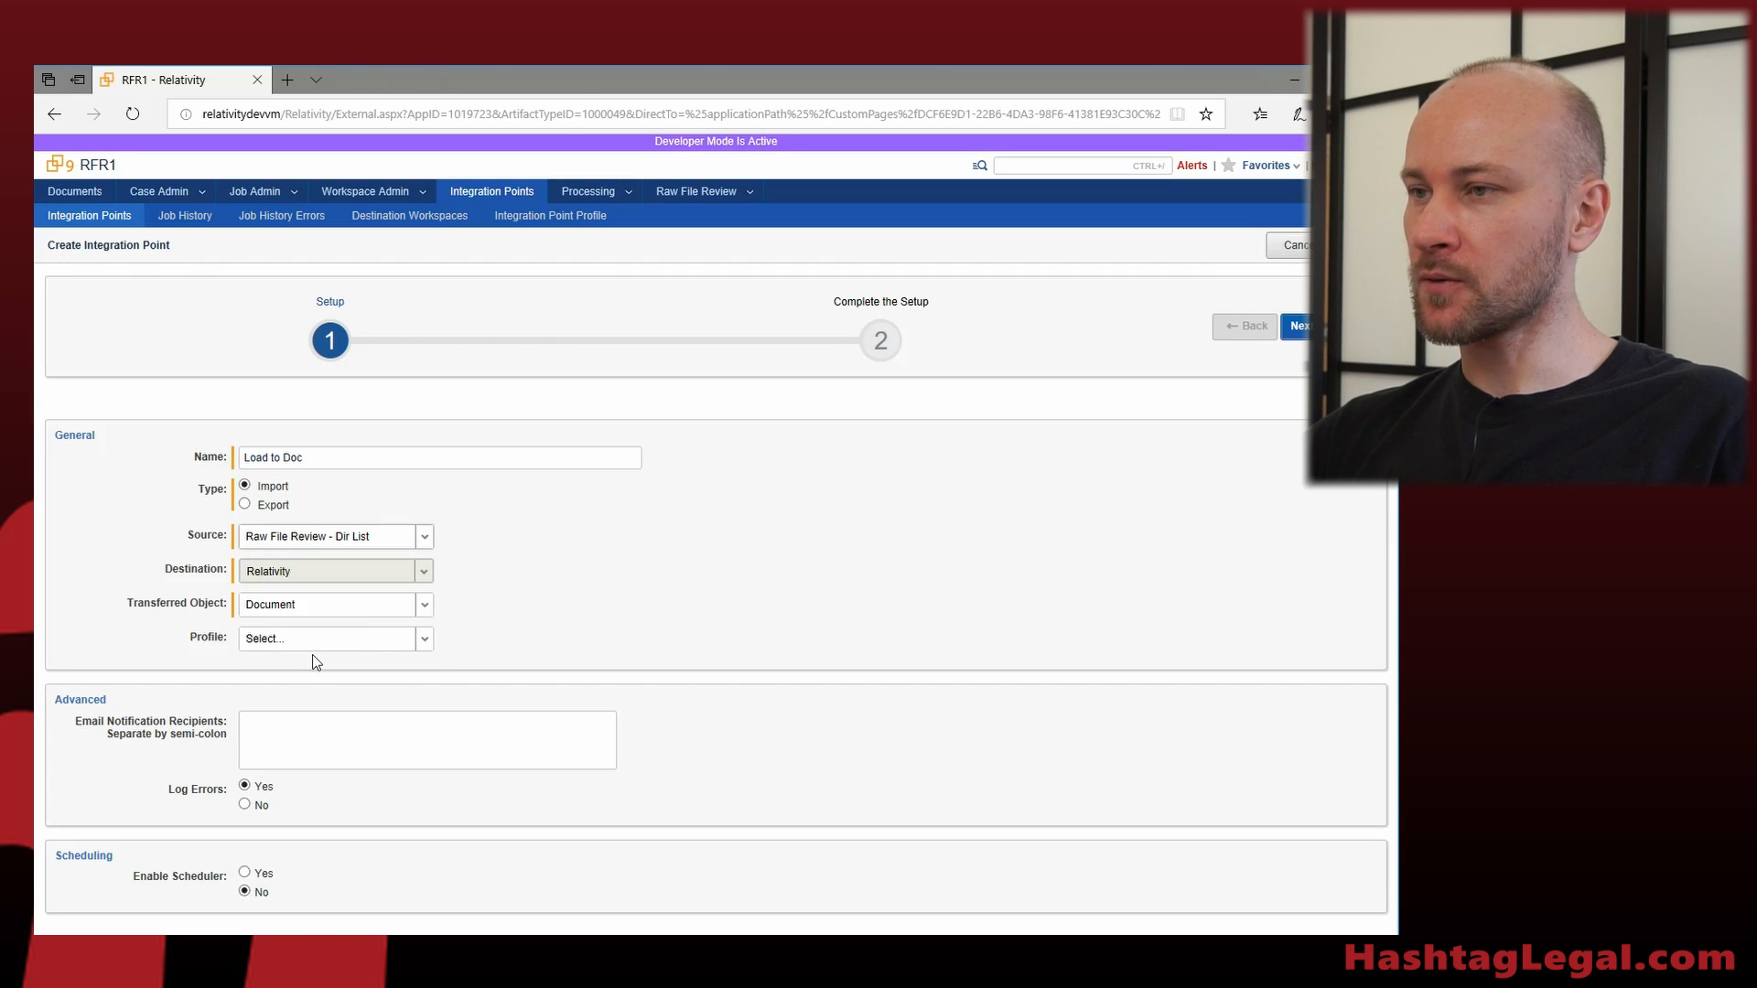
pyautogui.click(1300, 331)
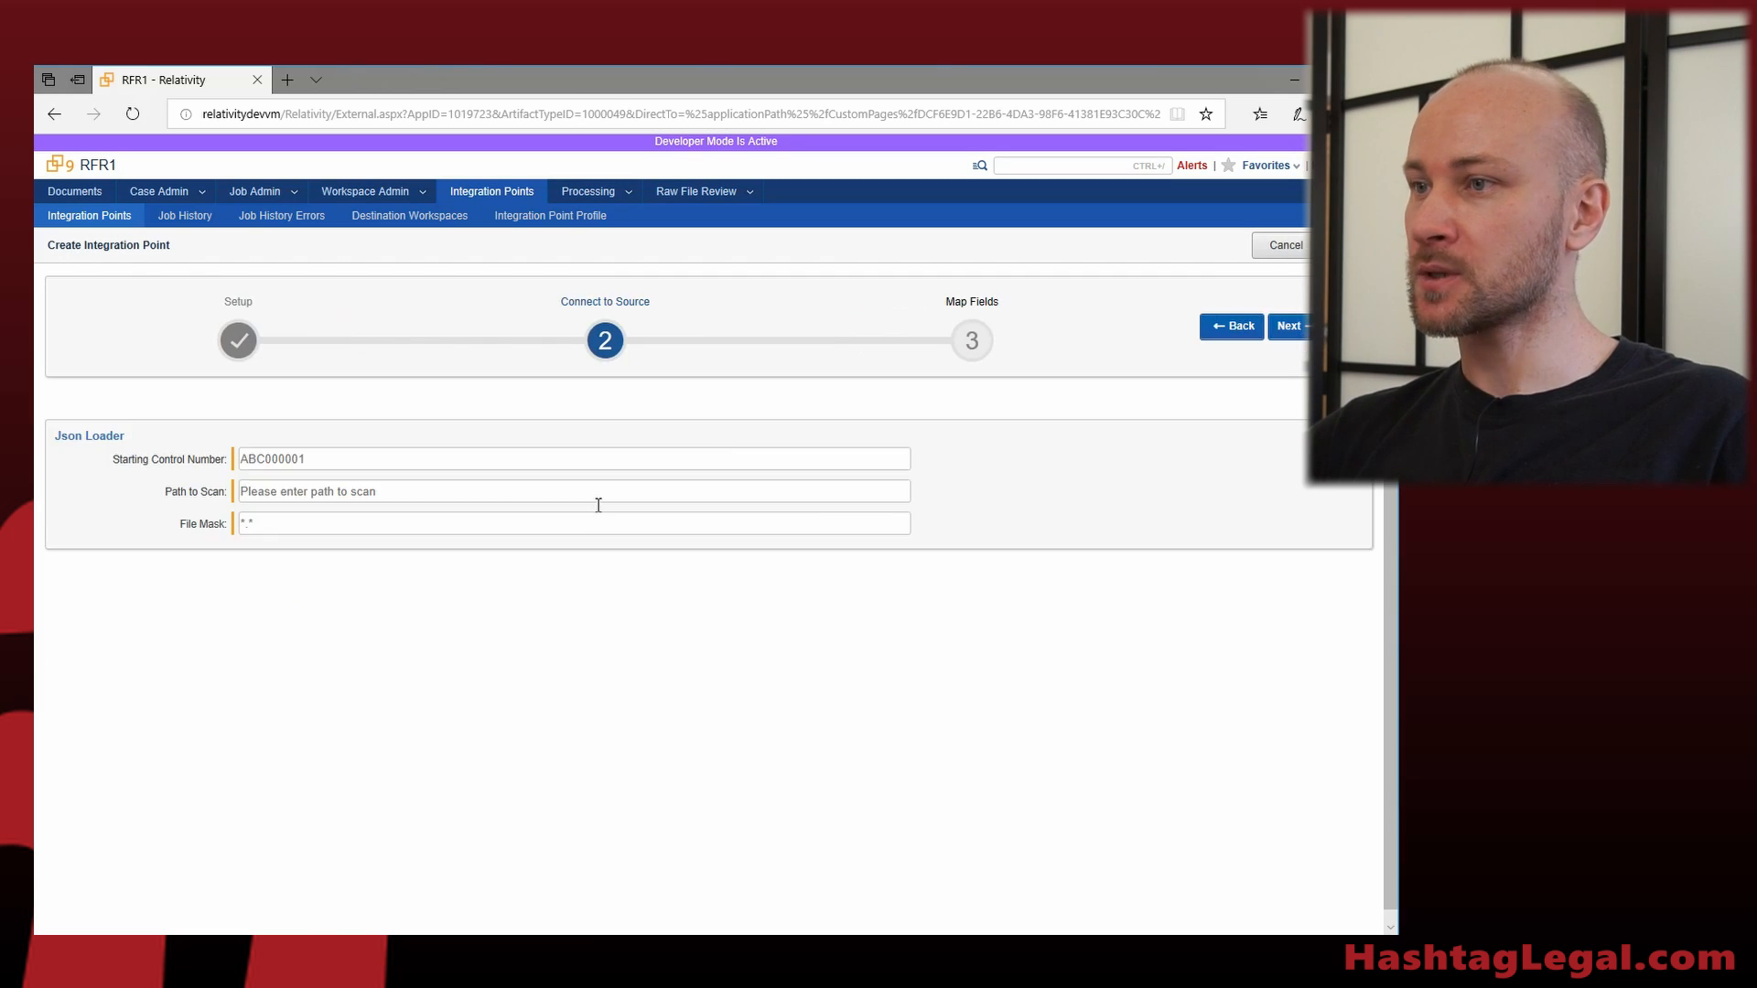
# - Set the starting control number to ABC00001, and copy the path of the Functions folder in the Remote Desktop session
pyautogui.click(435, 461)
pyautogui.write('ABC00001')
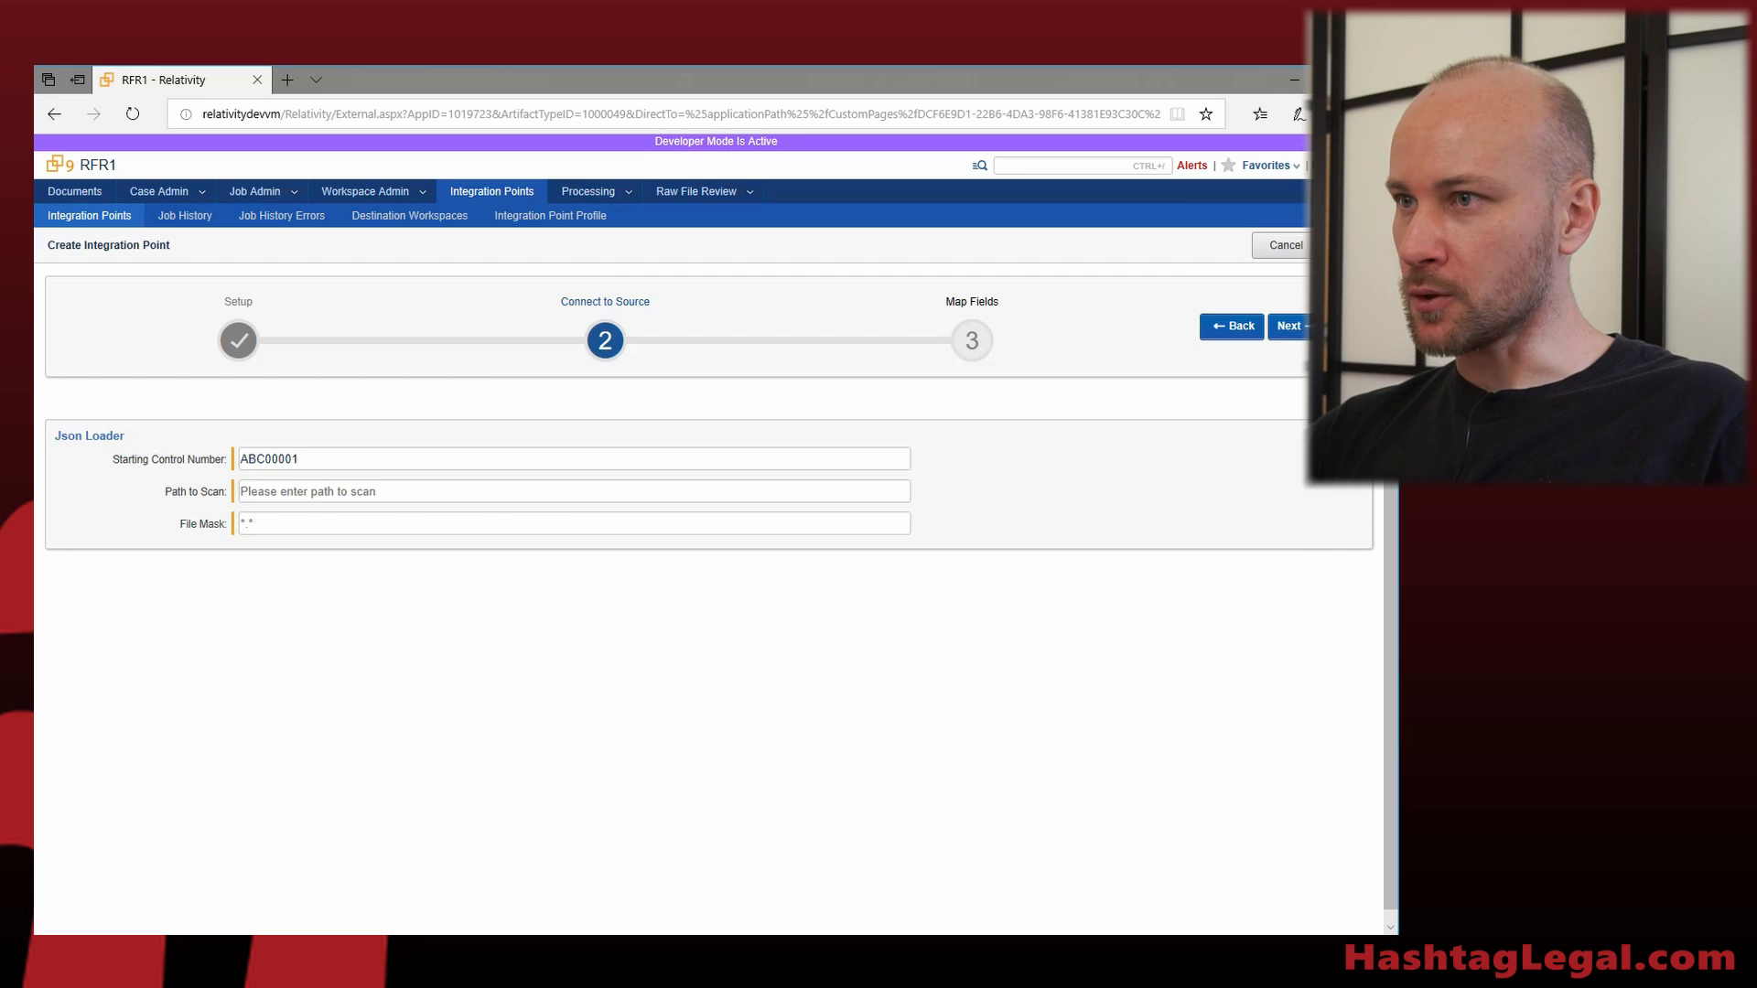
pyautogui.hotkey('alt', 'Tab')
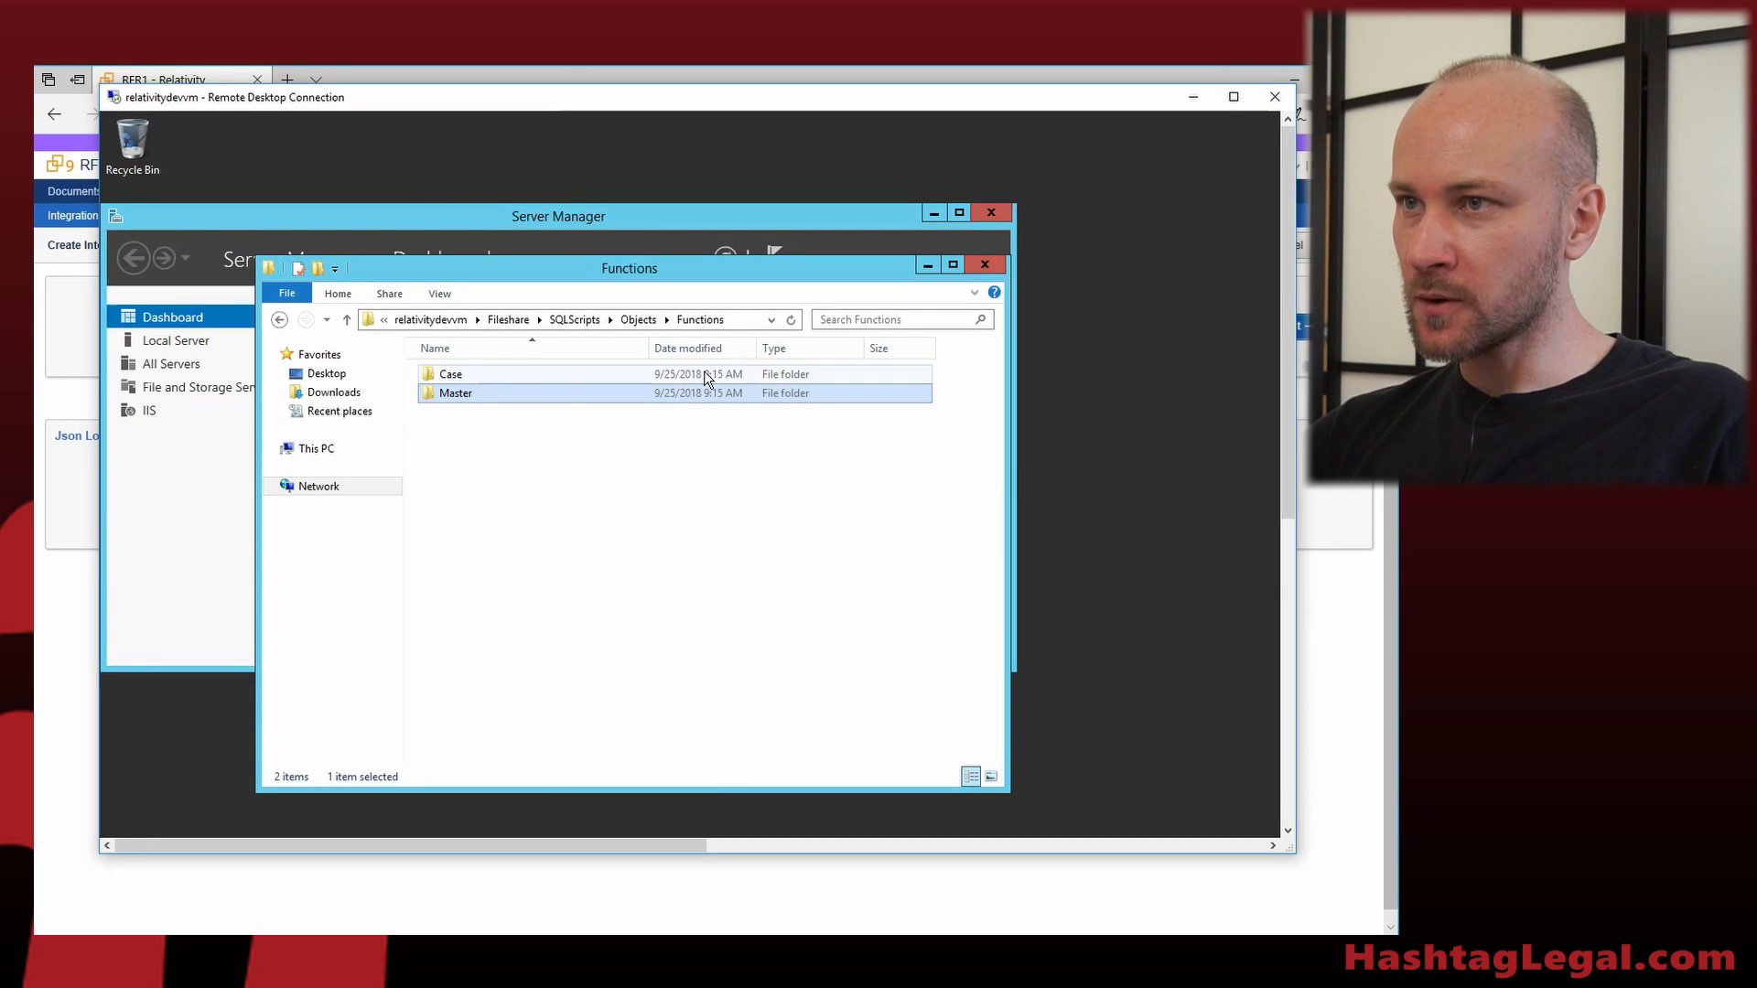
pyautogui.click(732, 319)
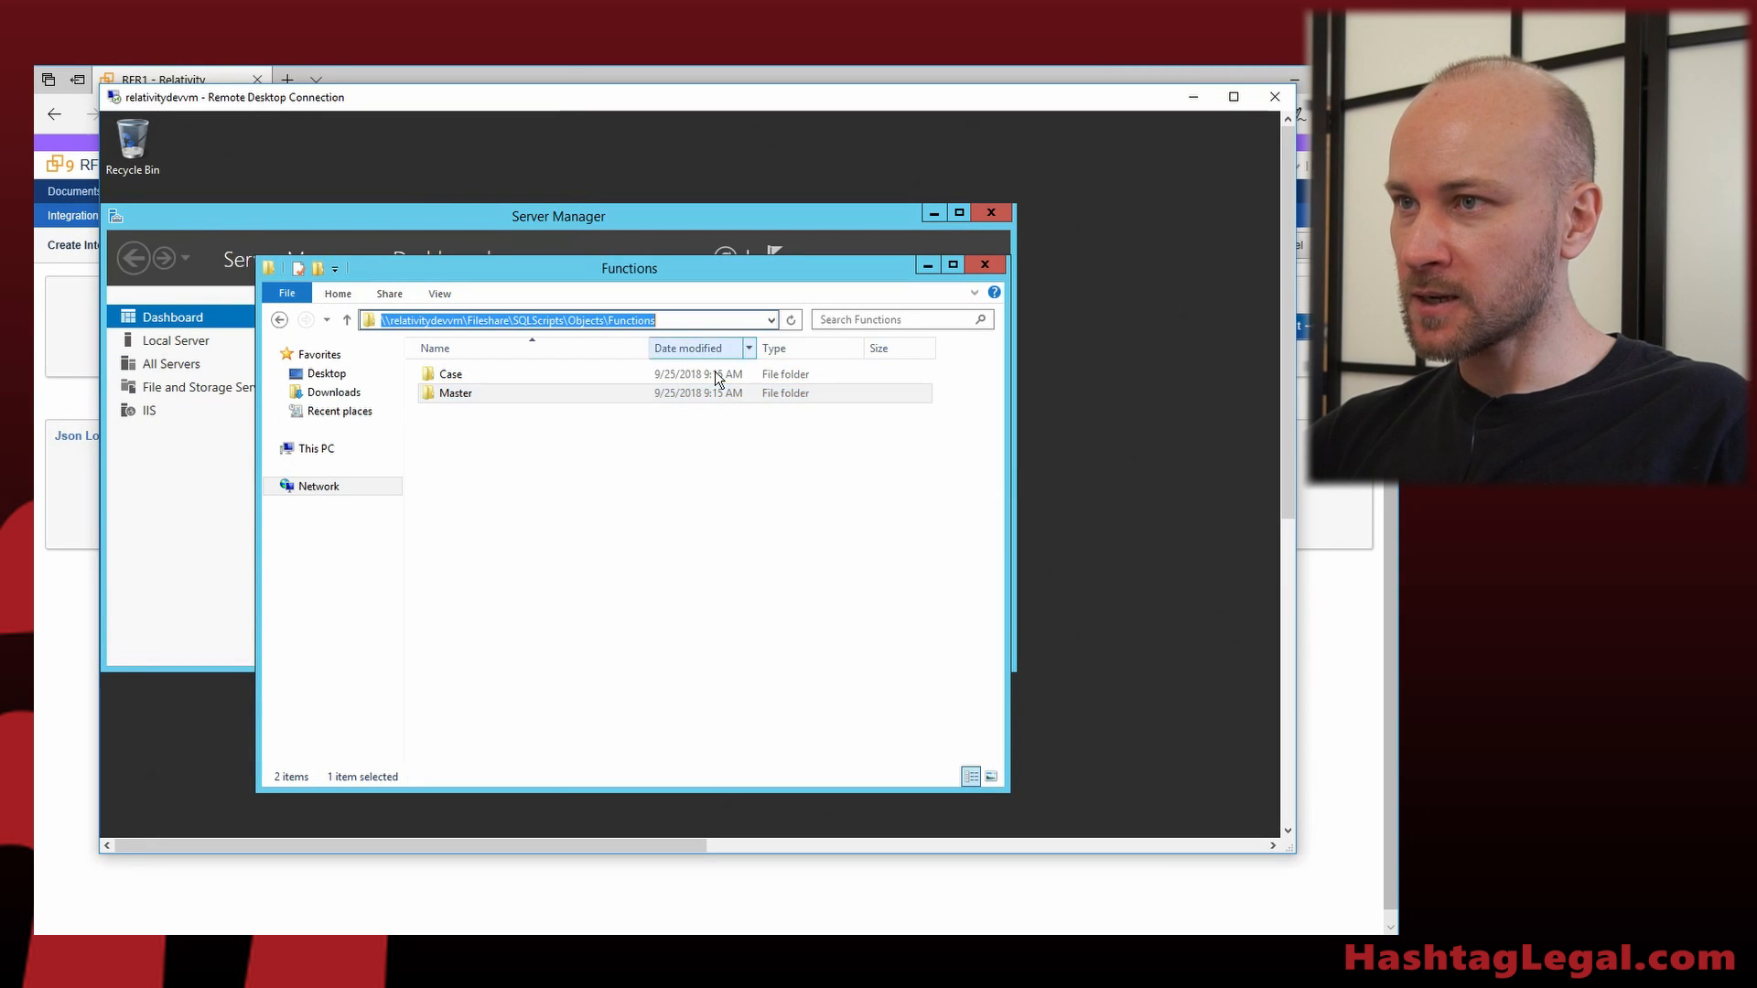
pyautogui.doubleClick(481, 395)
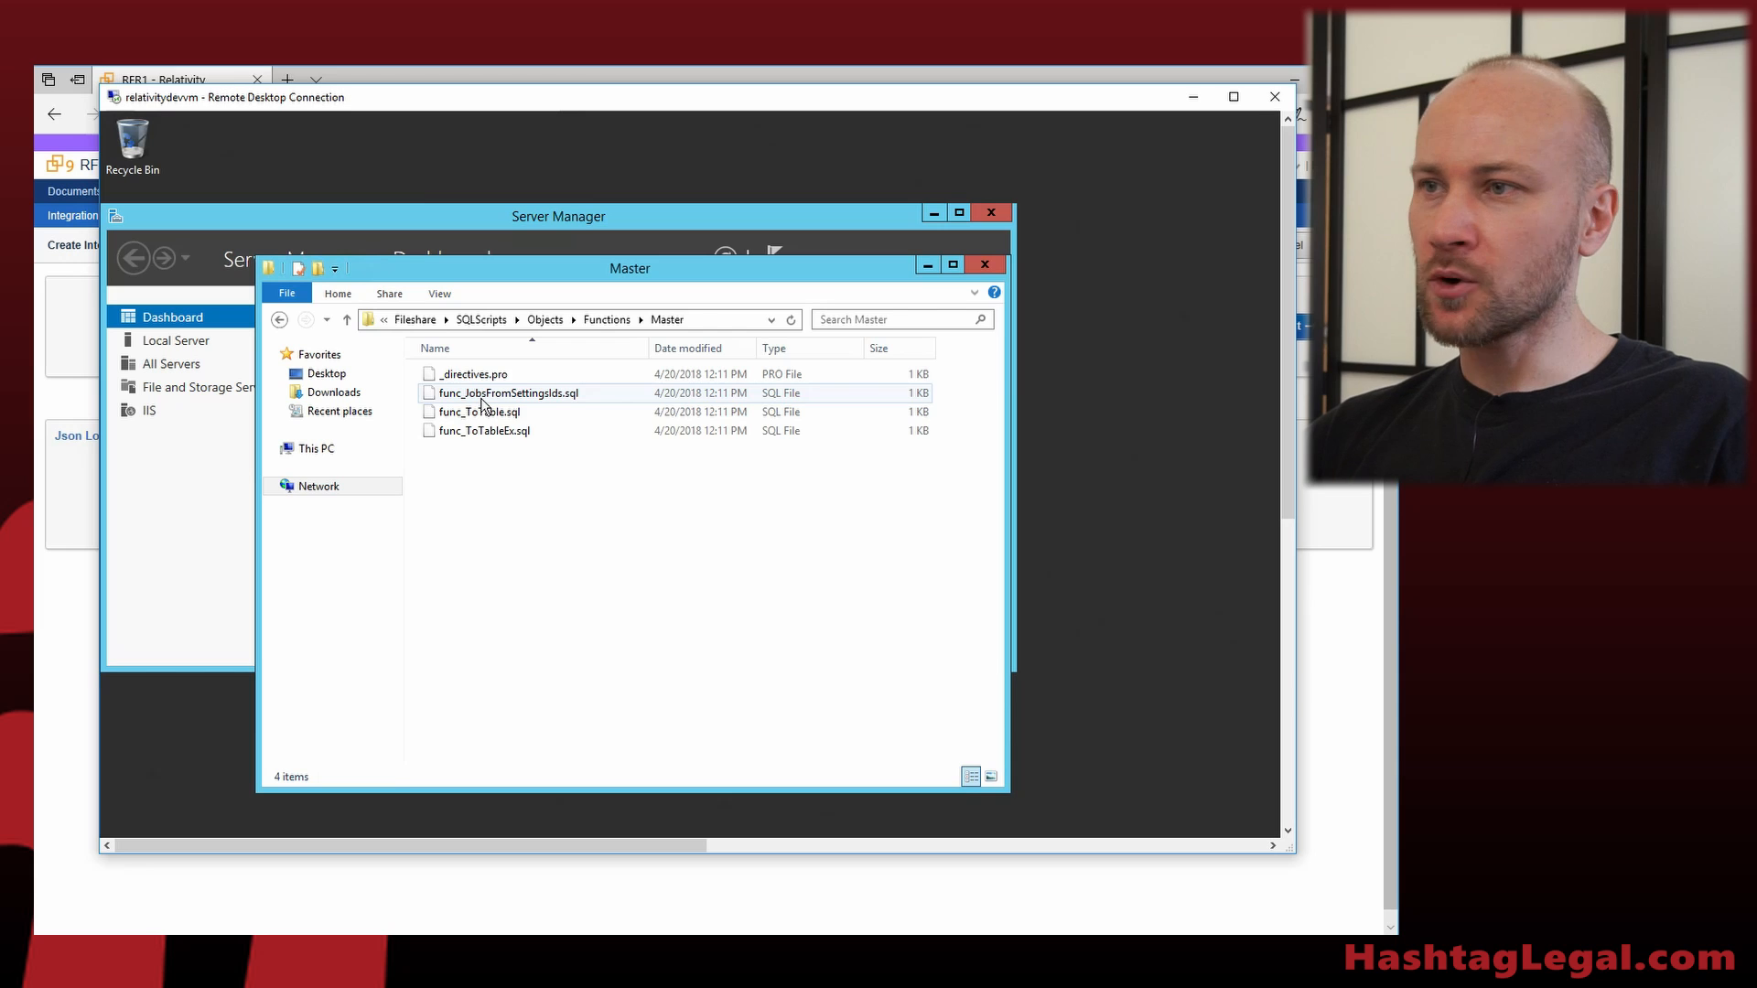
pyautogui.hotkey('alt', 'Left')
pyautogui.click(680, 319)
pyautogui.hotkey('ctrl', 'c')
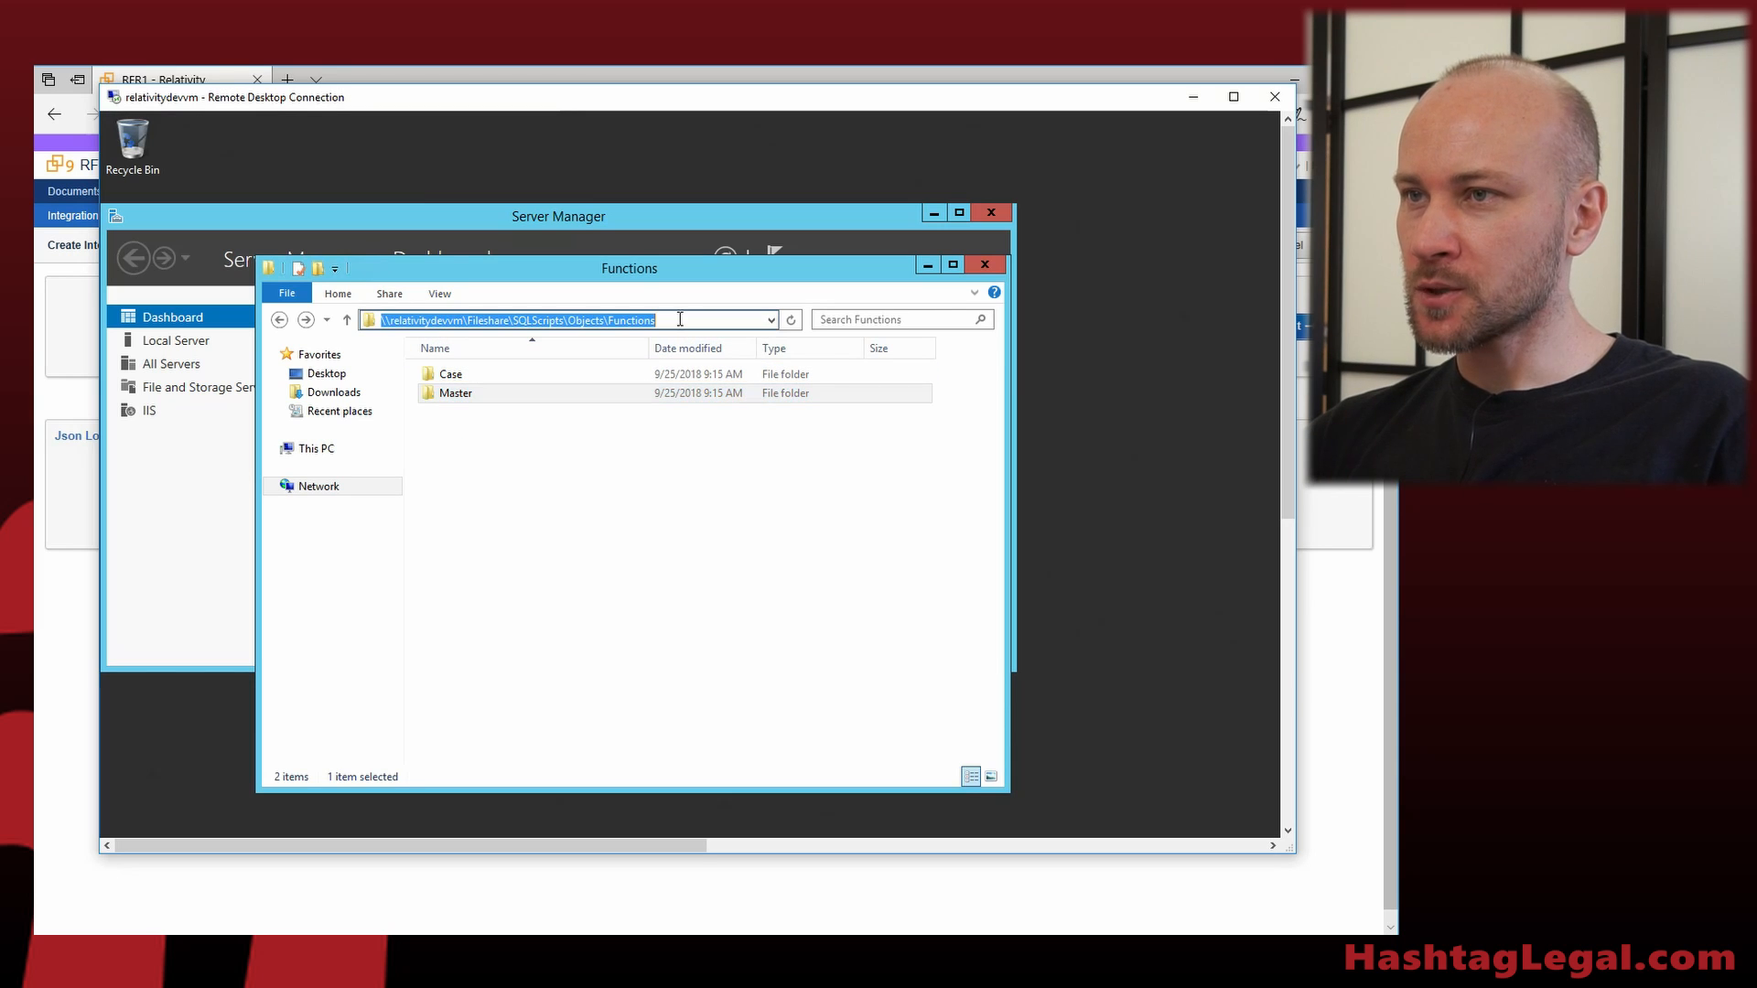
# - Back in the browser, set the path to scan to \\relativitydevvm\Fileshare\SQLScripts\Objects\Functions and the file mask to *.*, and continue to field mapping
pyautogui.click(1194, 96)
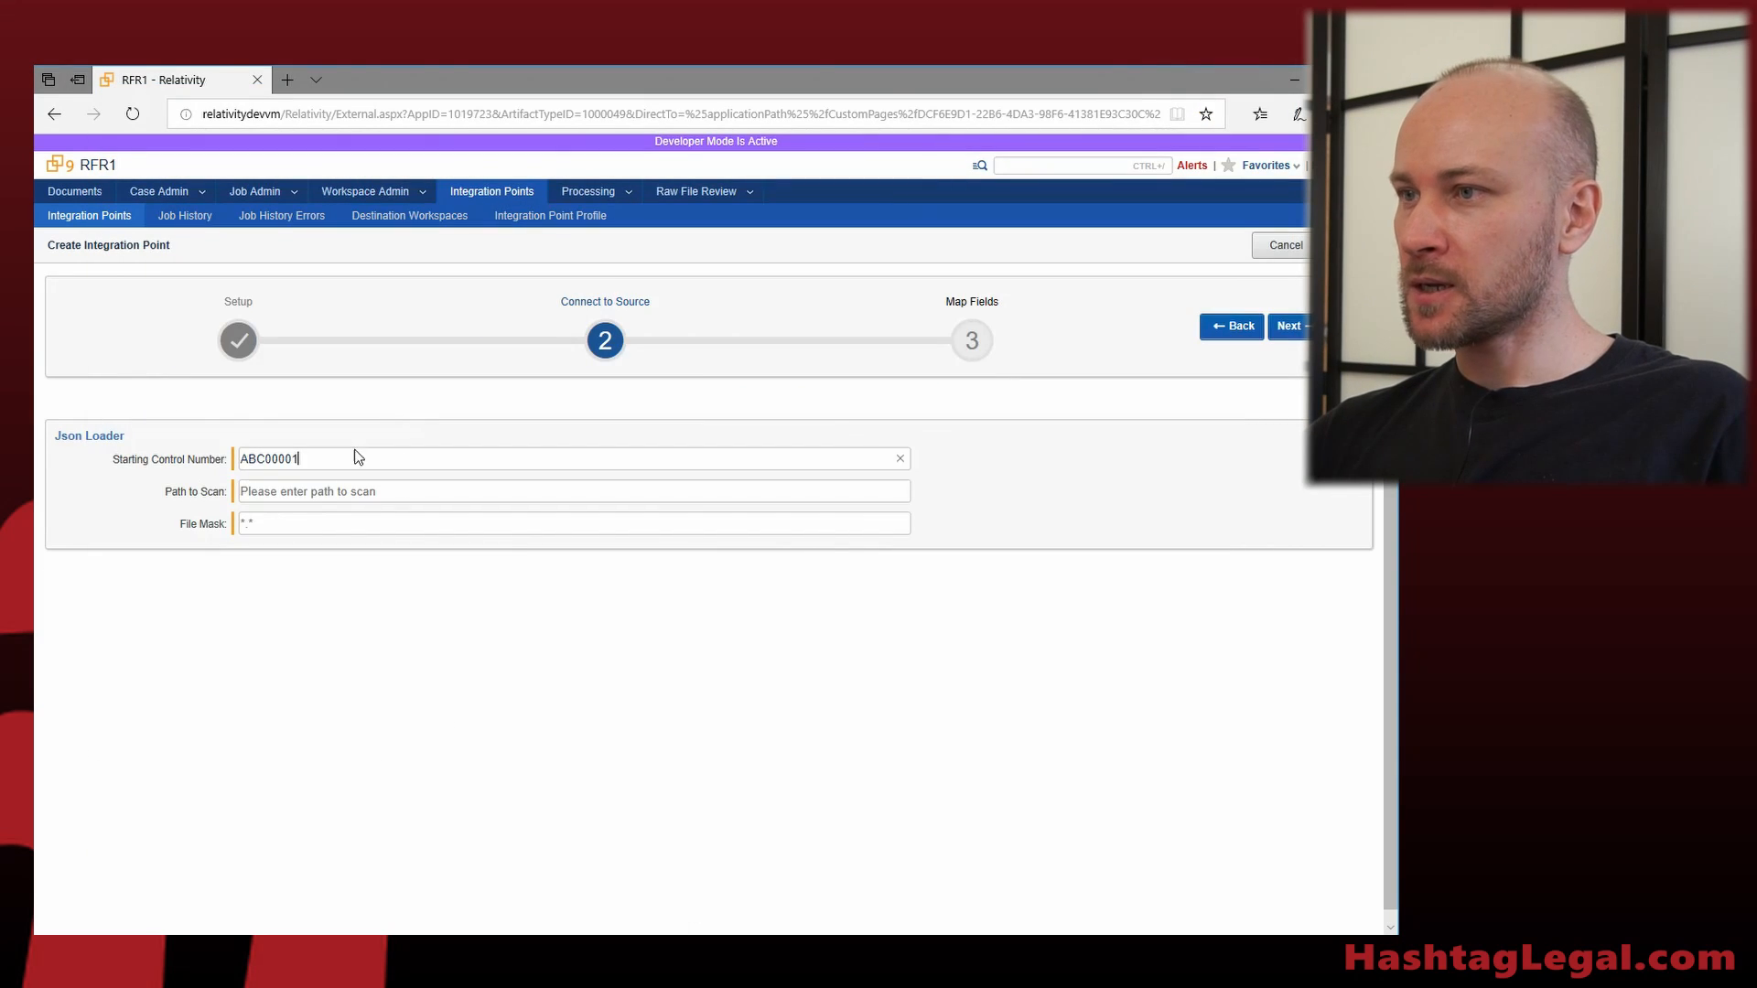
pyautogui.hotkey('ctrl', 'v')
pyautogui.click(313, 523)
pyautogui.write('*')
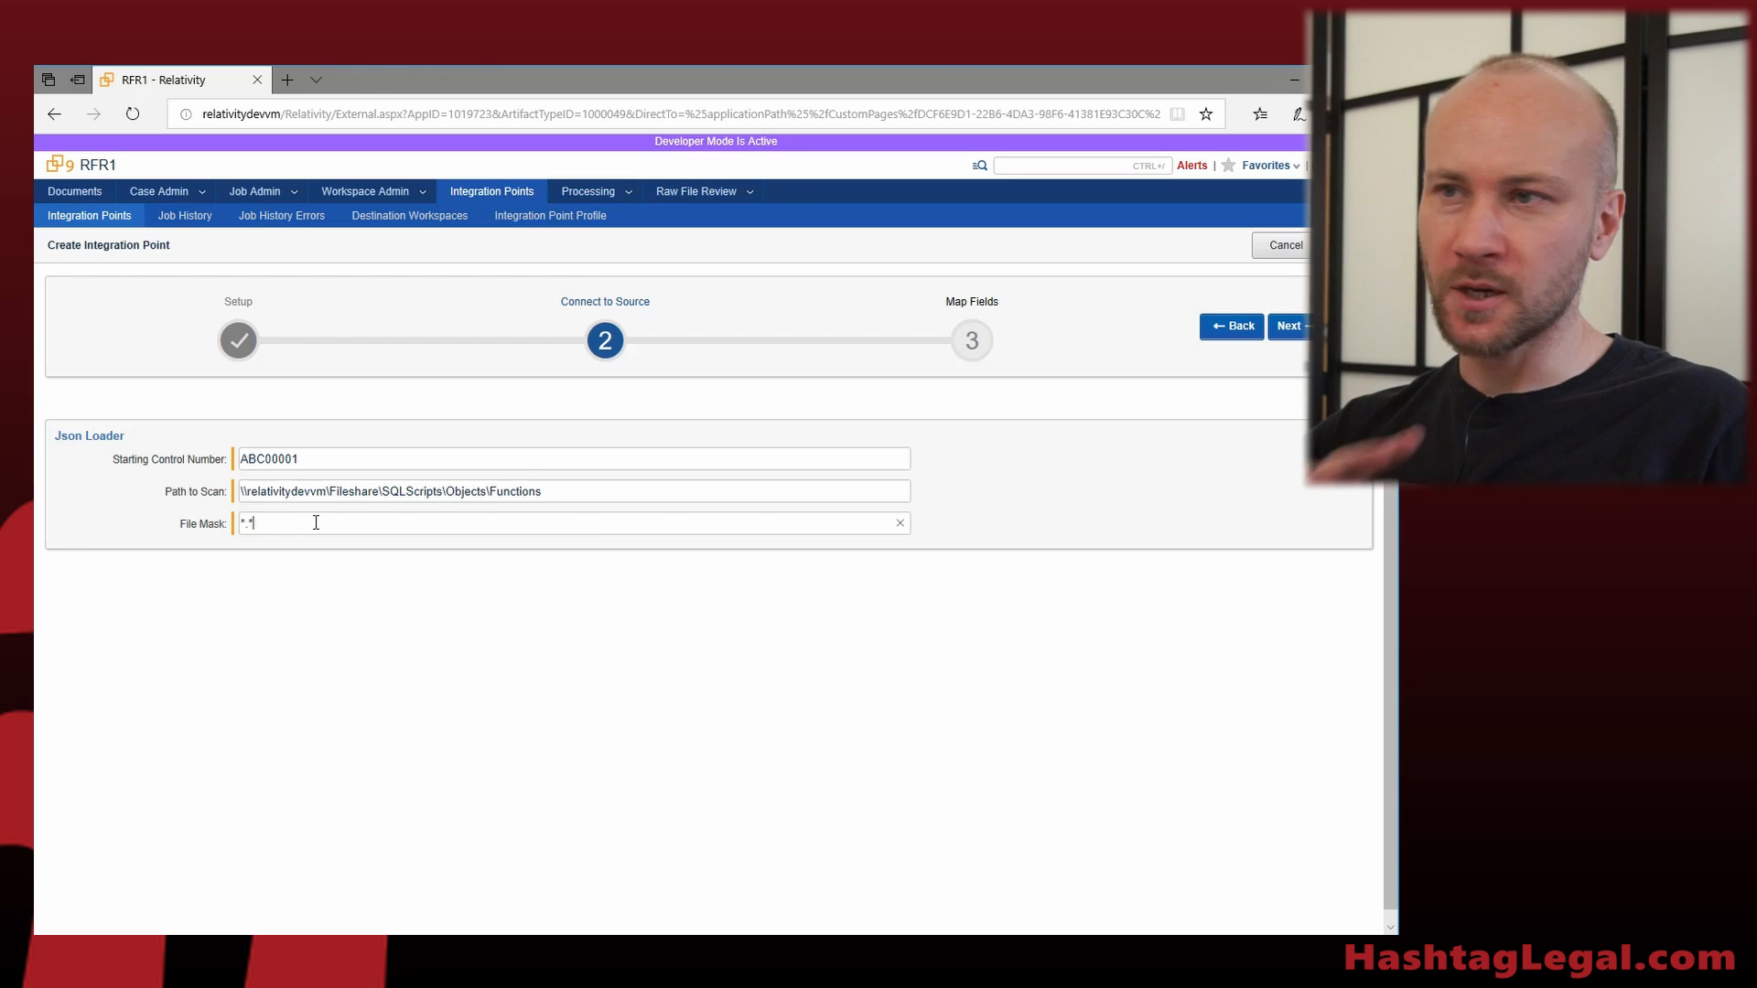
pyautogui.click(1291, 326)
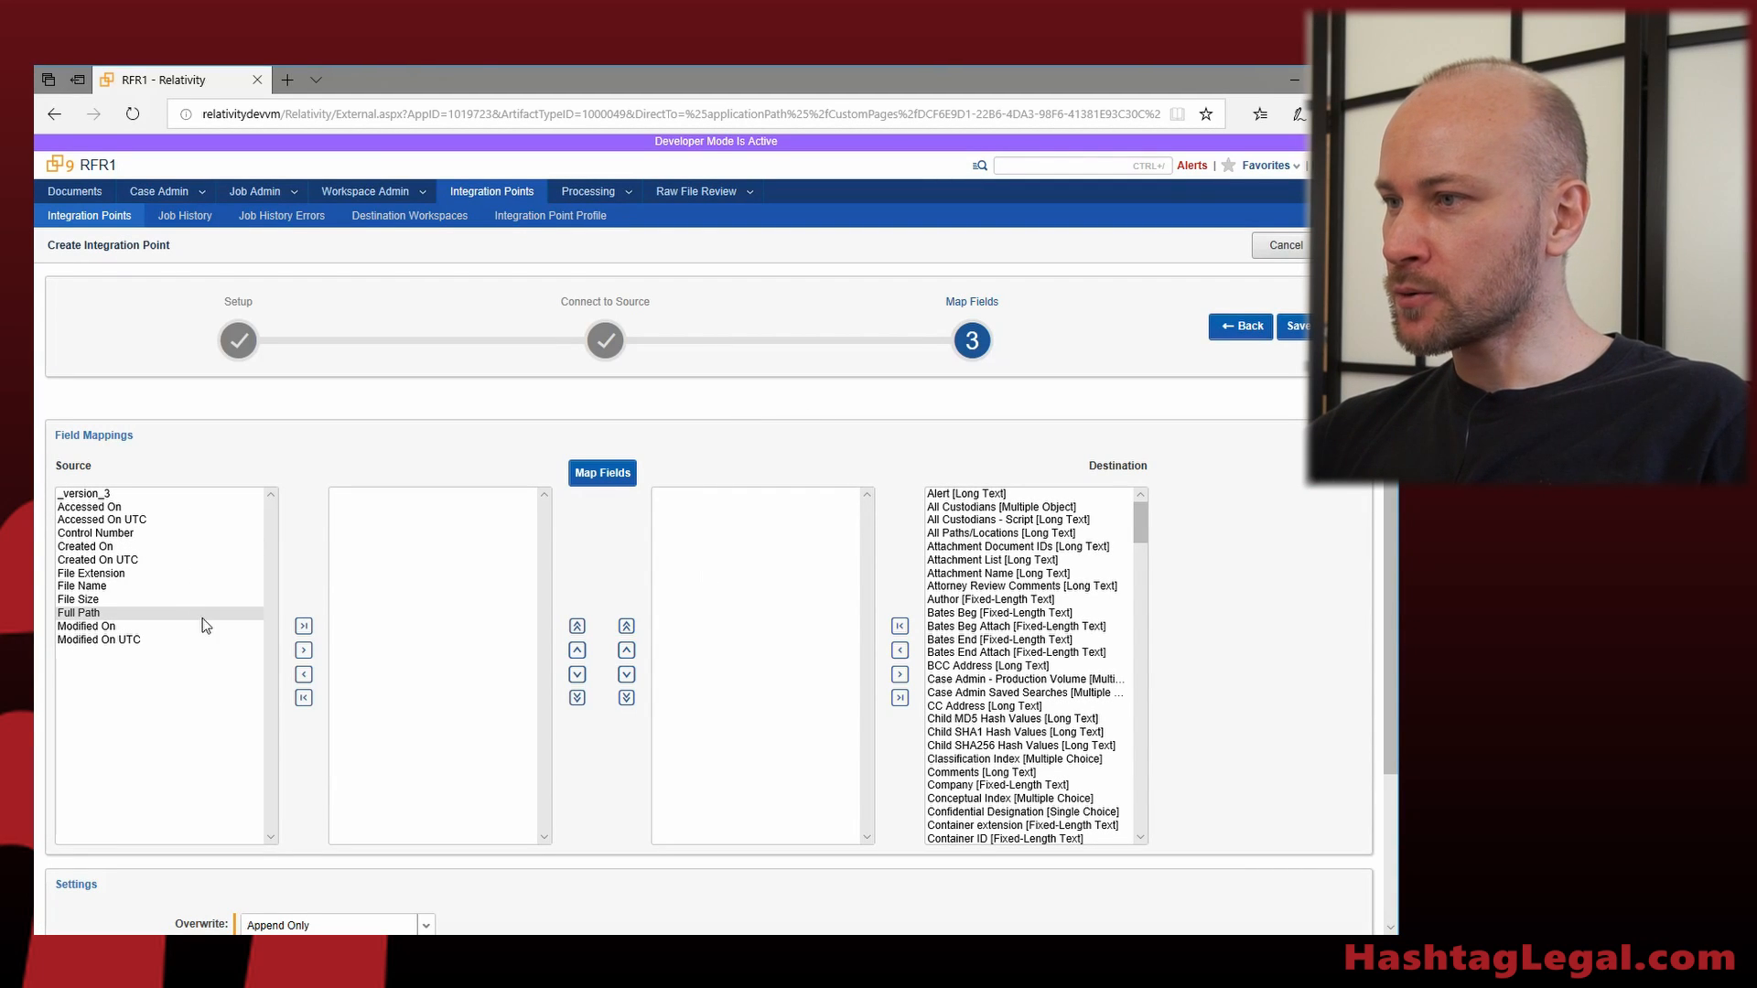
# - Map the Control Number, File Name and File Size source fields to the matching document fields
pyautogui.doubleClick(153, 539)
pyautogui.doubleClick(152, 539)
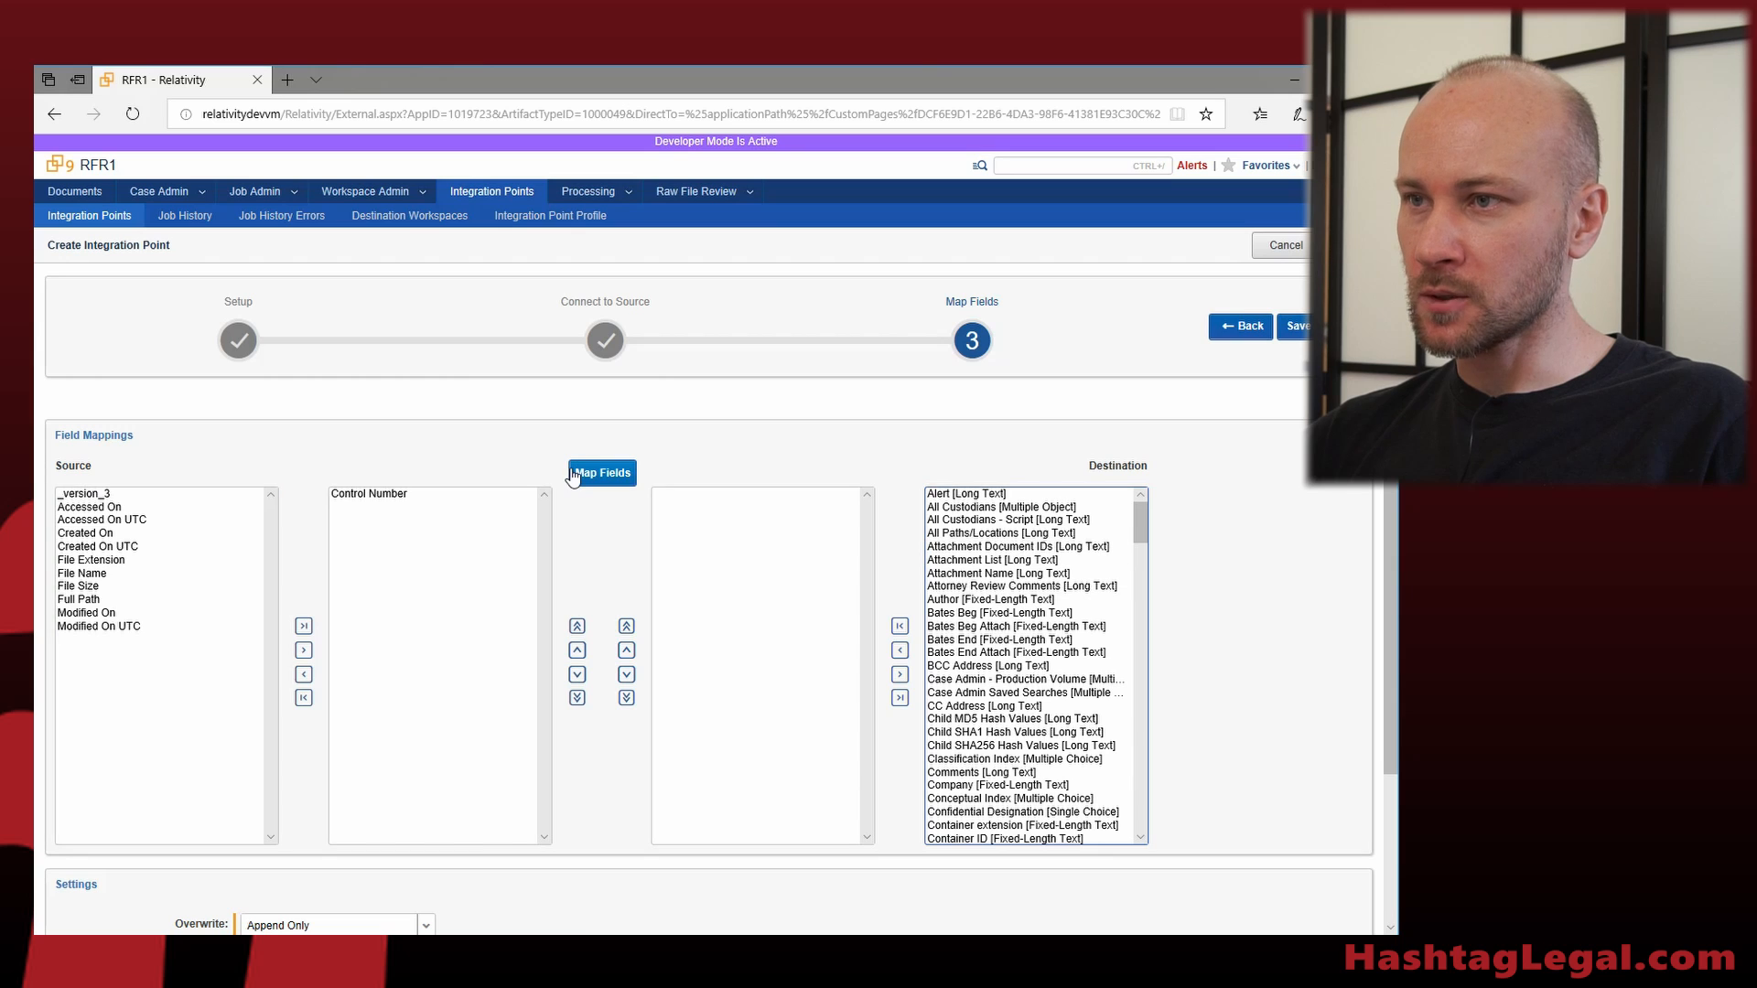
pyautogui.click(602, 474)
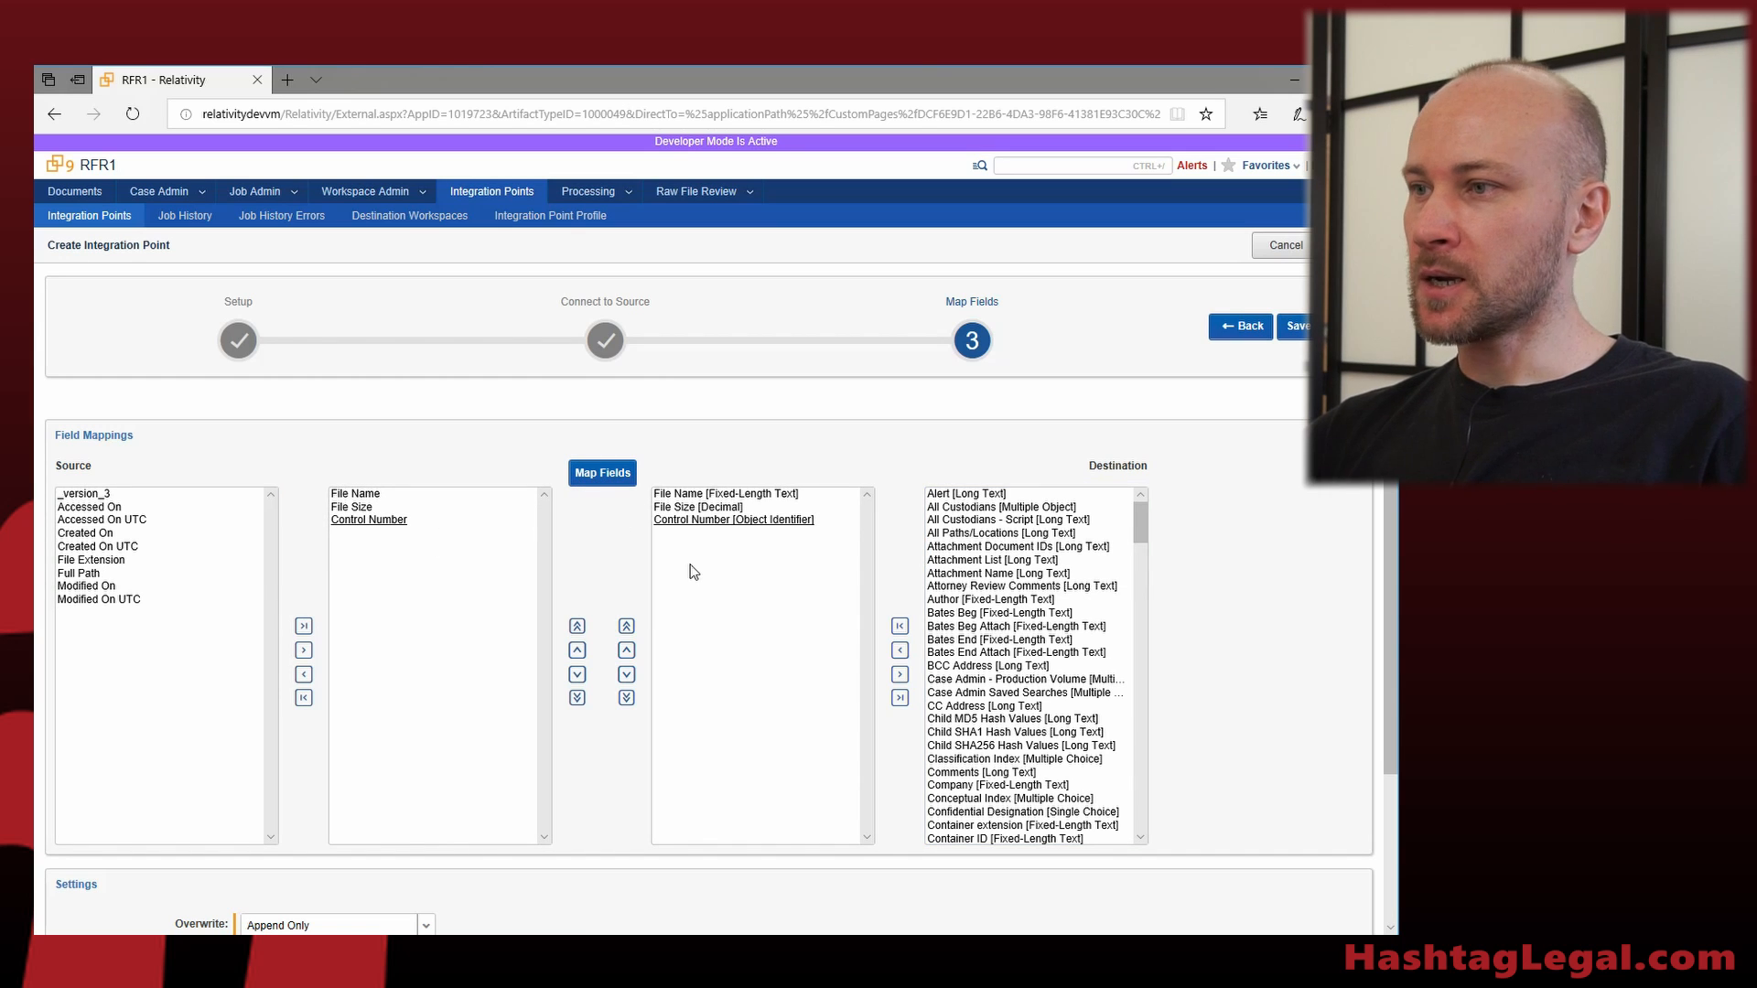
# - Set native files to copy as physical files using Full Path as the native file path, and save the integration point
pyautogui.scroll(-2, 604, 733)
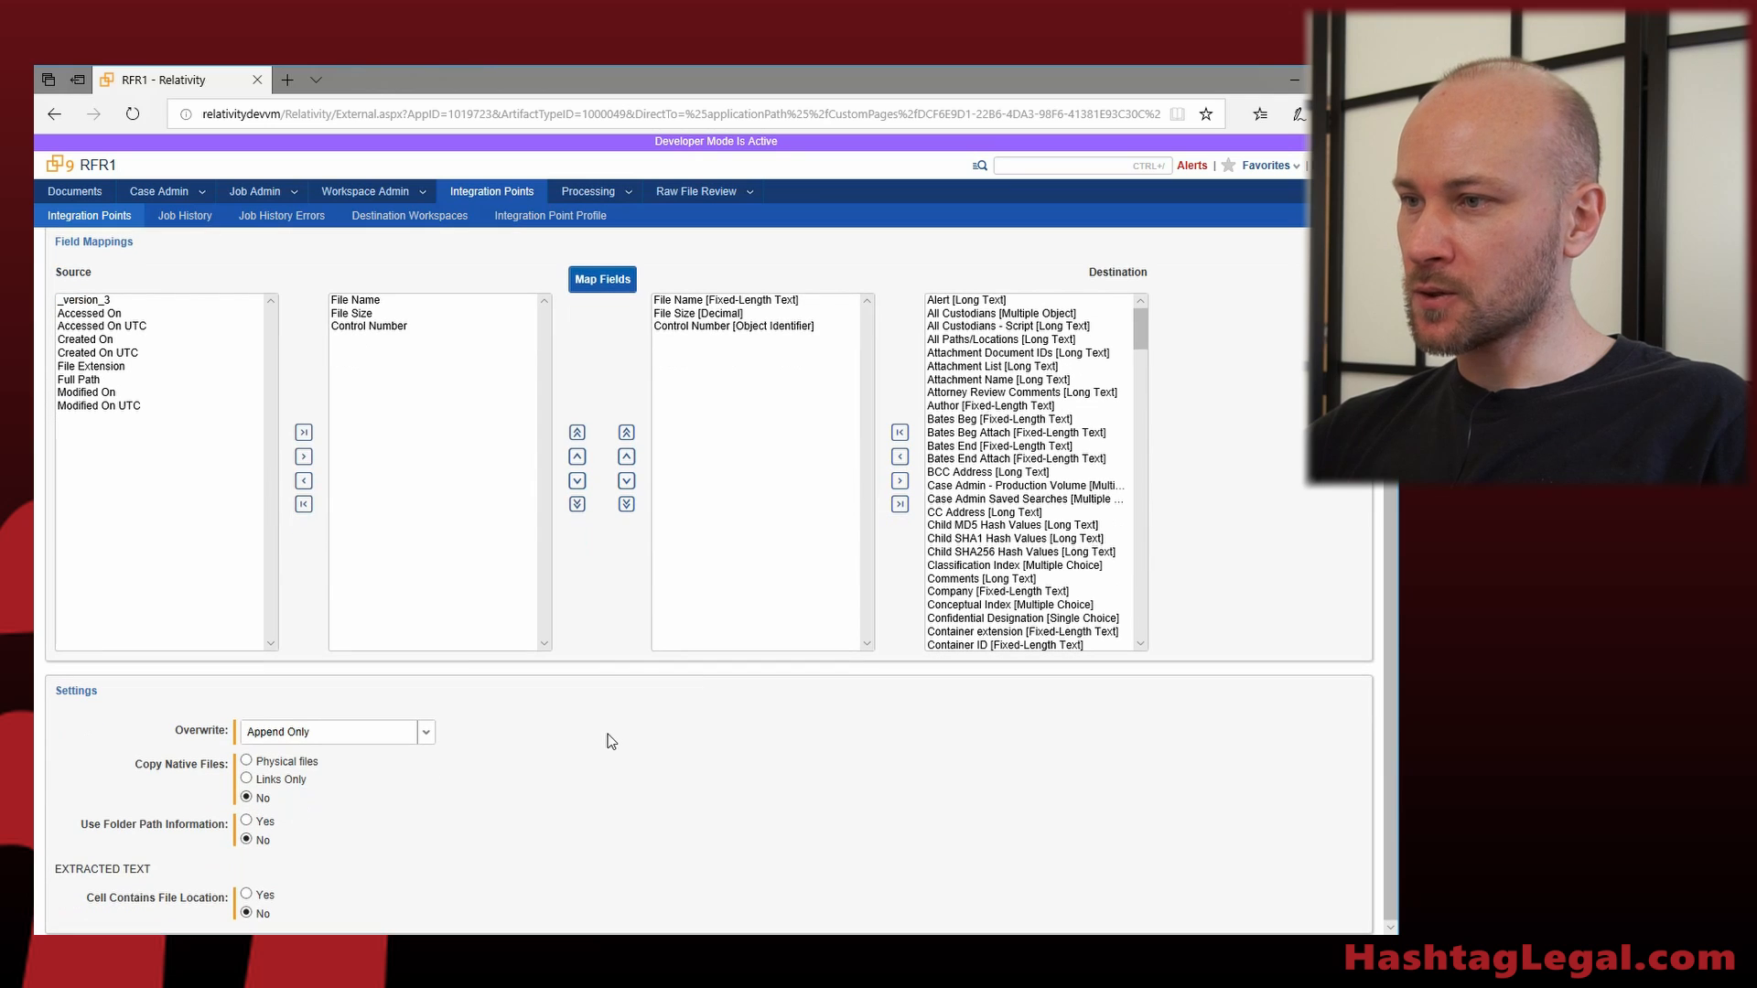
pyautogui.click(248, 761)
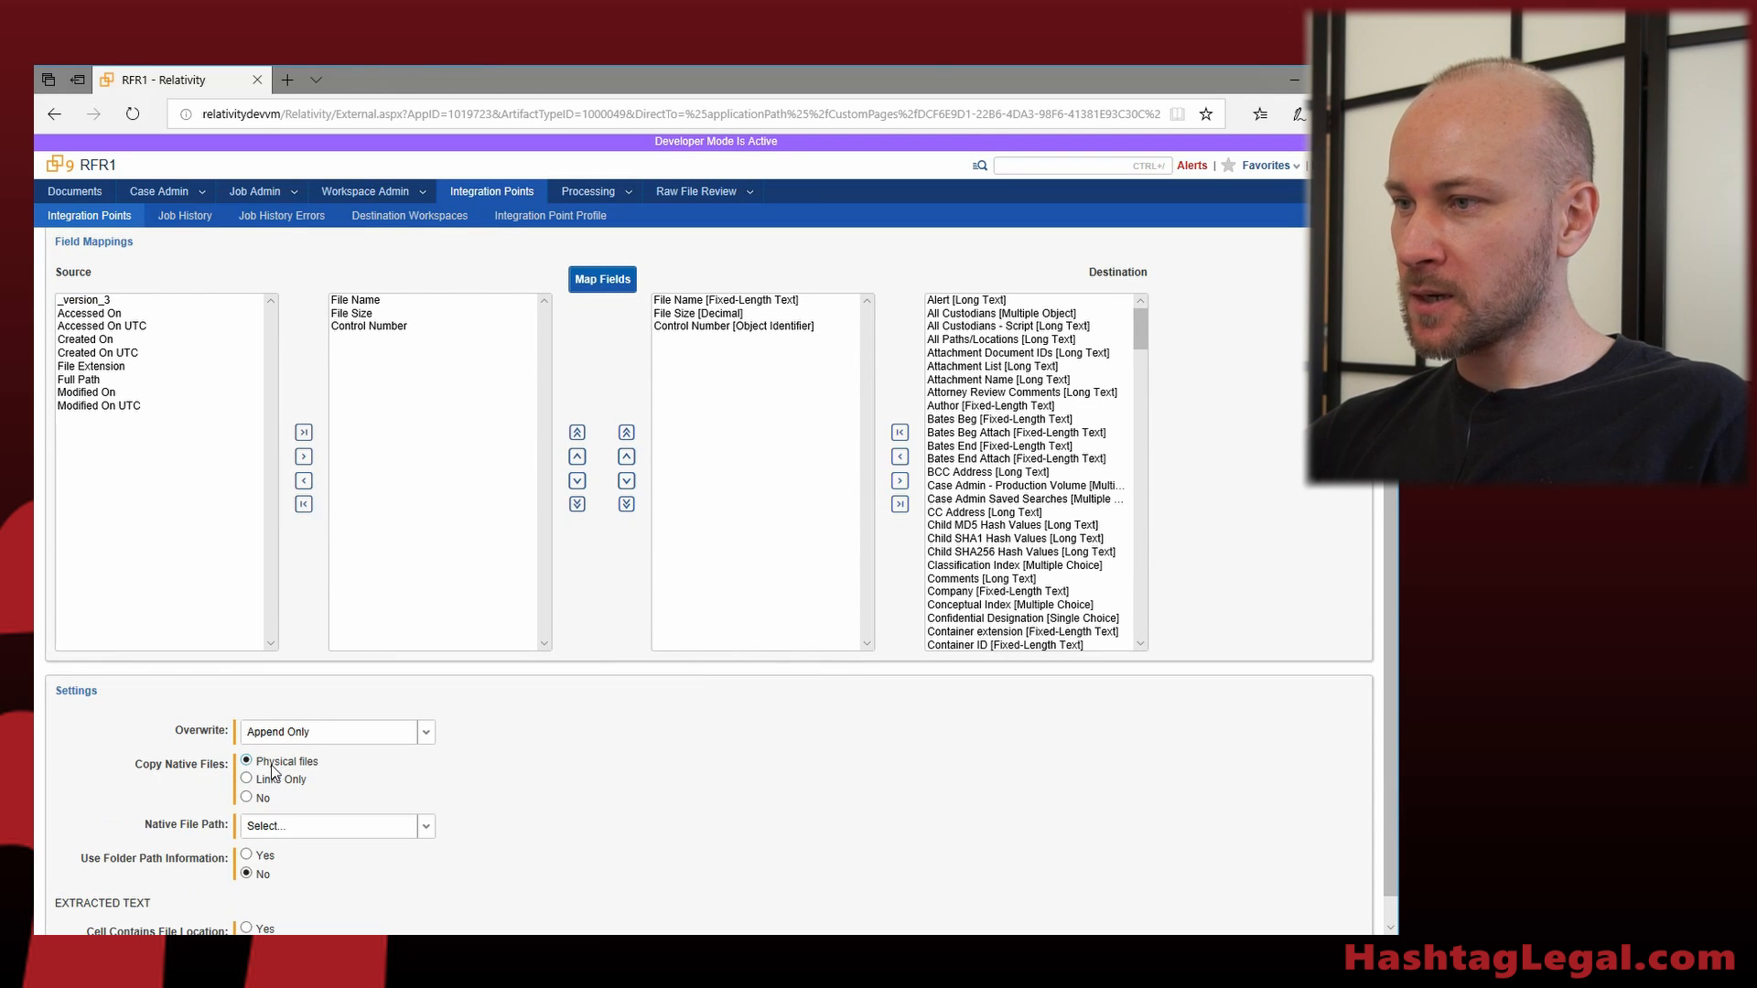
pyautogui.click(387, 835)
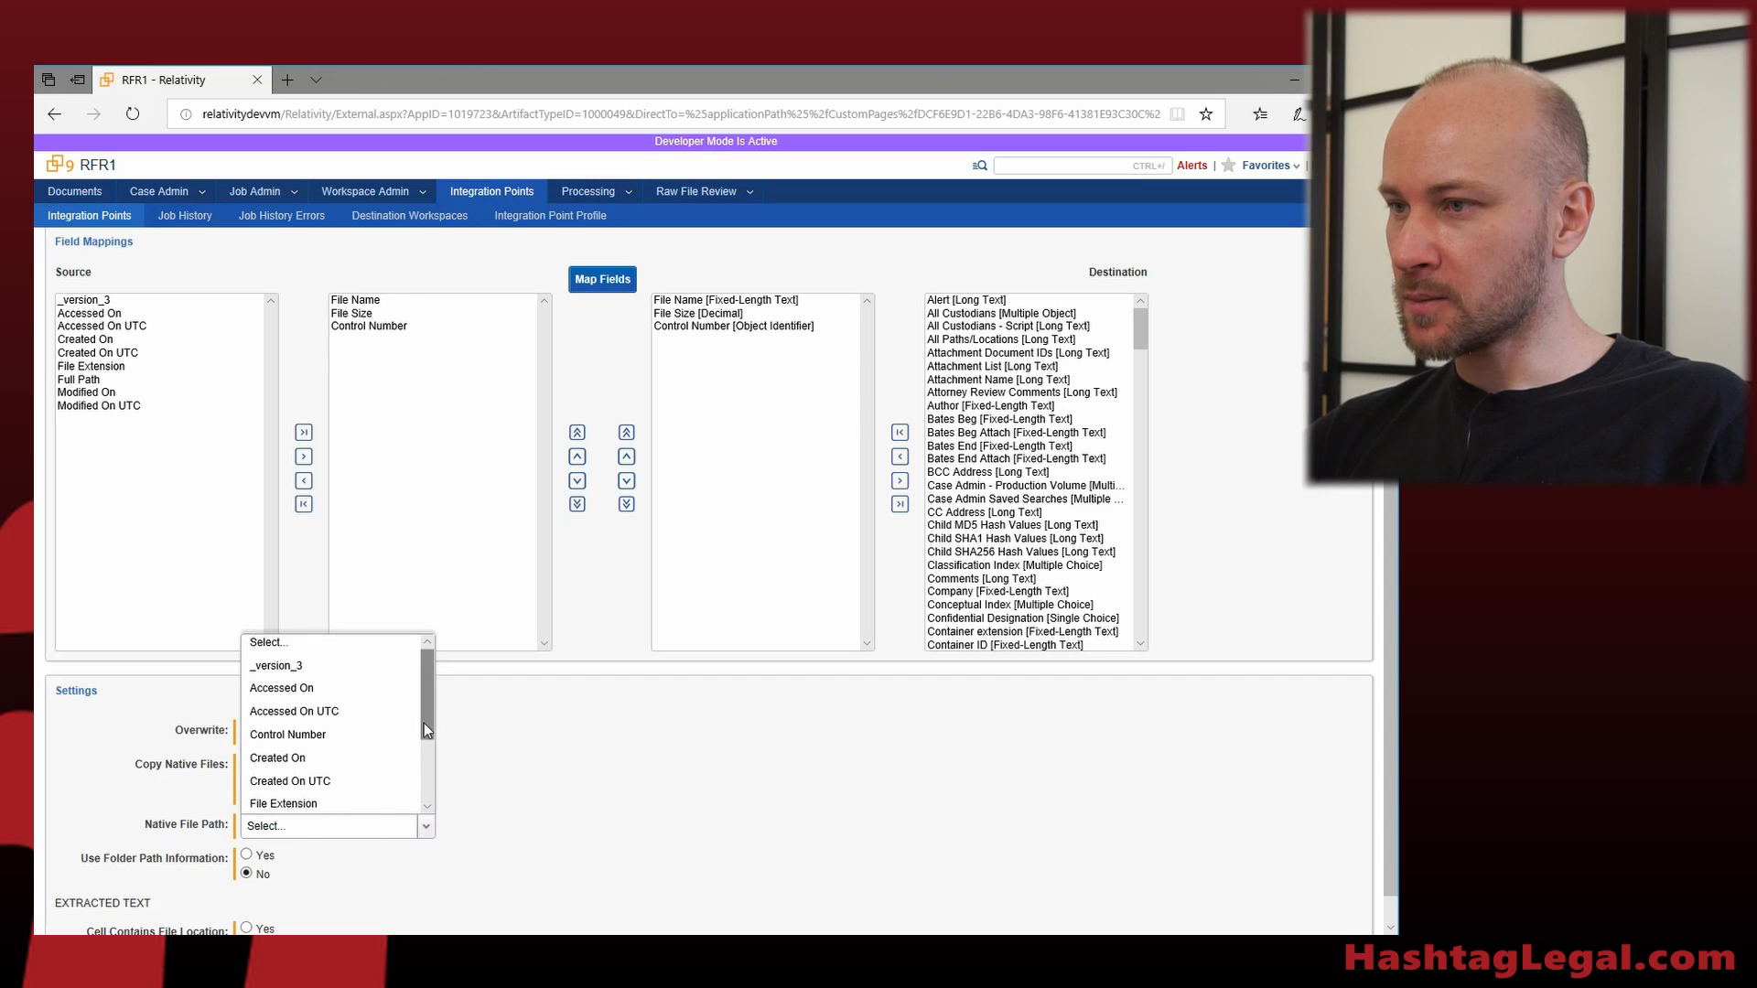
pyautogui.scroll(-2, 425, 729)
pyautogui.click(360, 763)
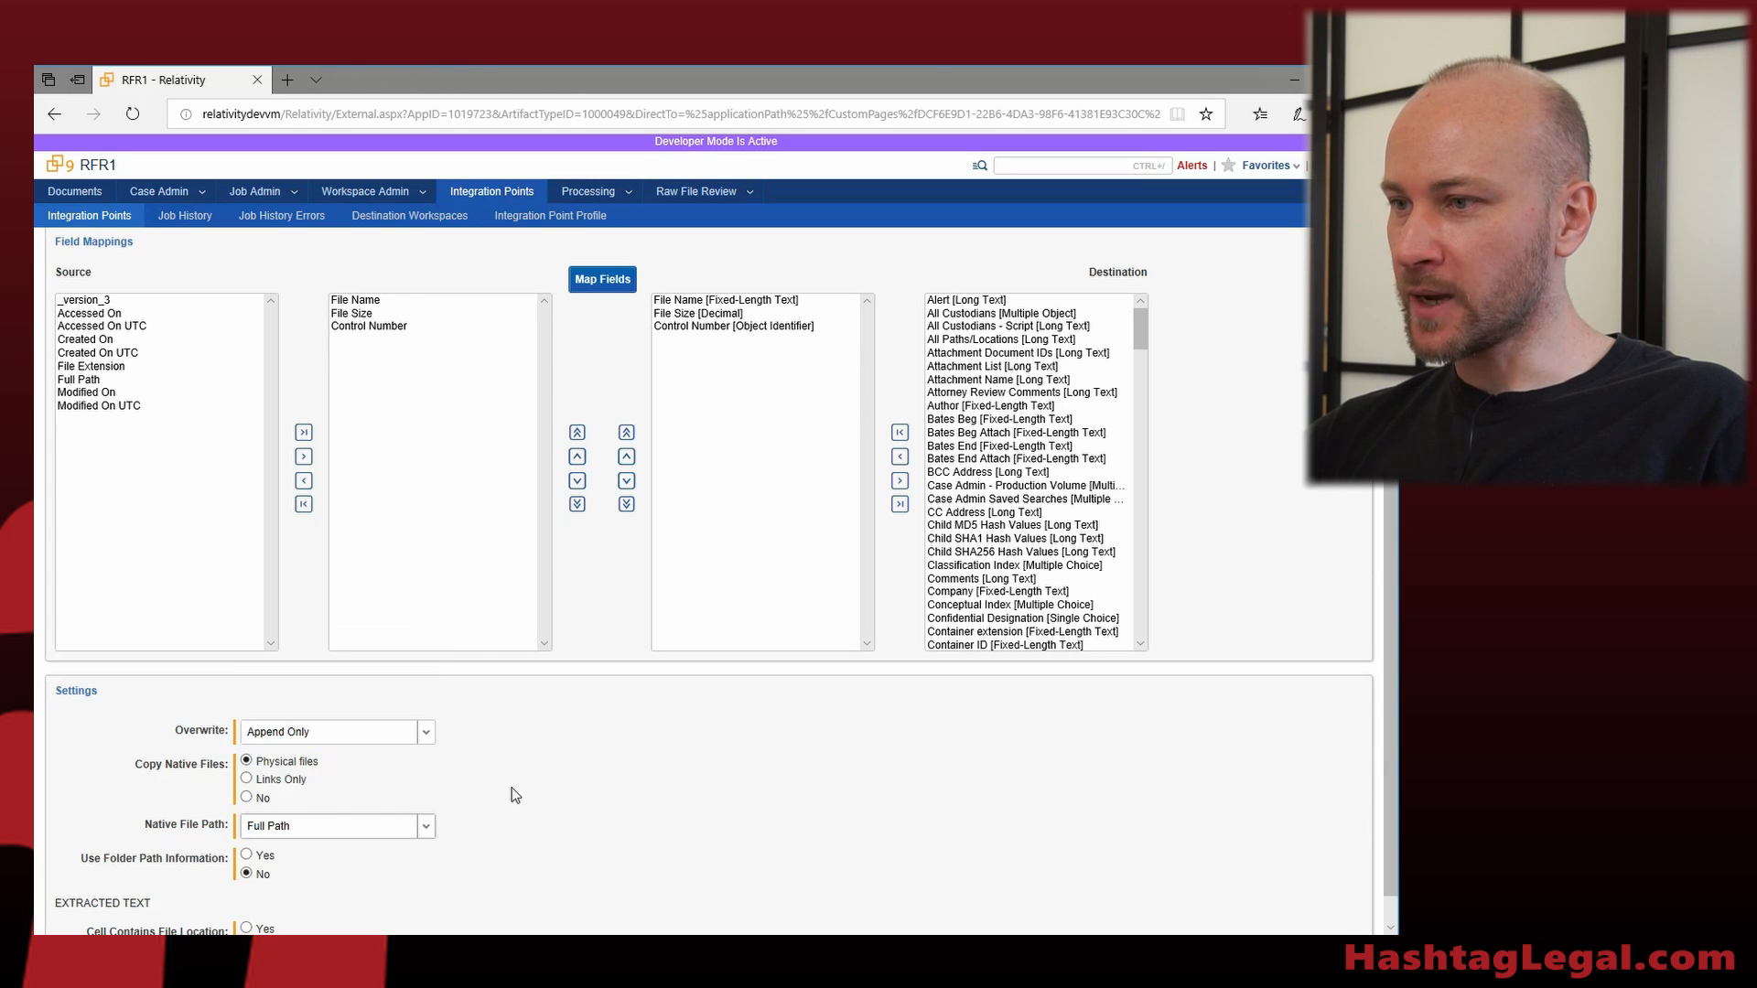
pyautogui.scroll(-1, 554, 789)
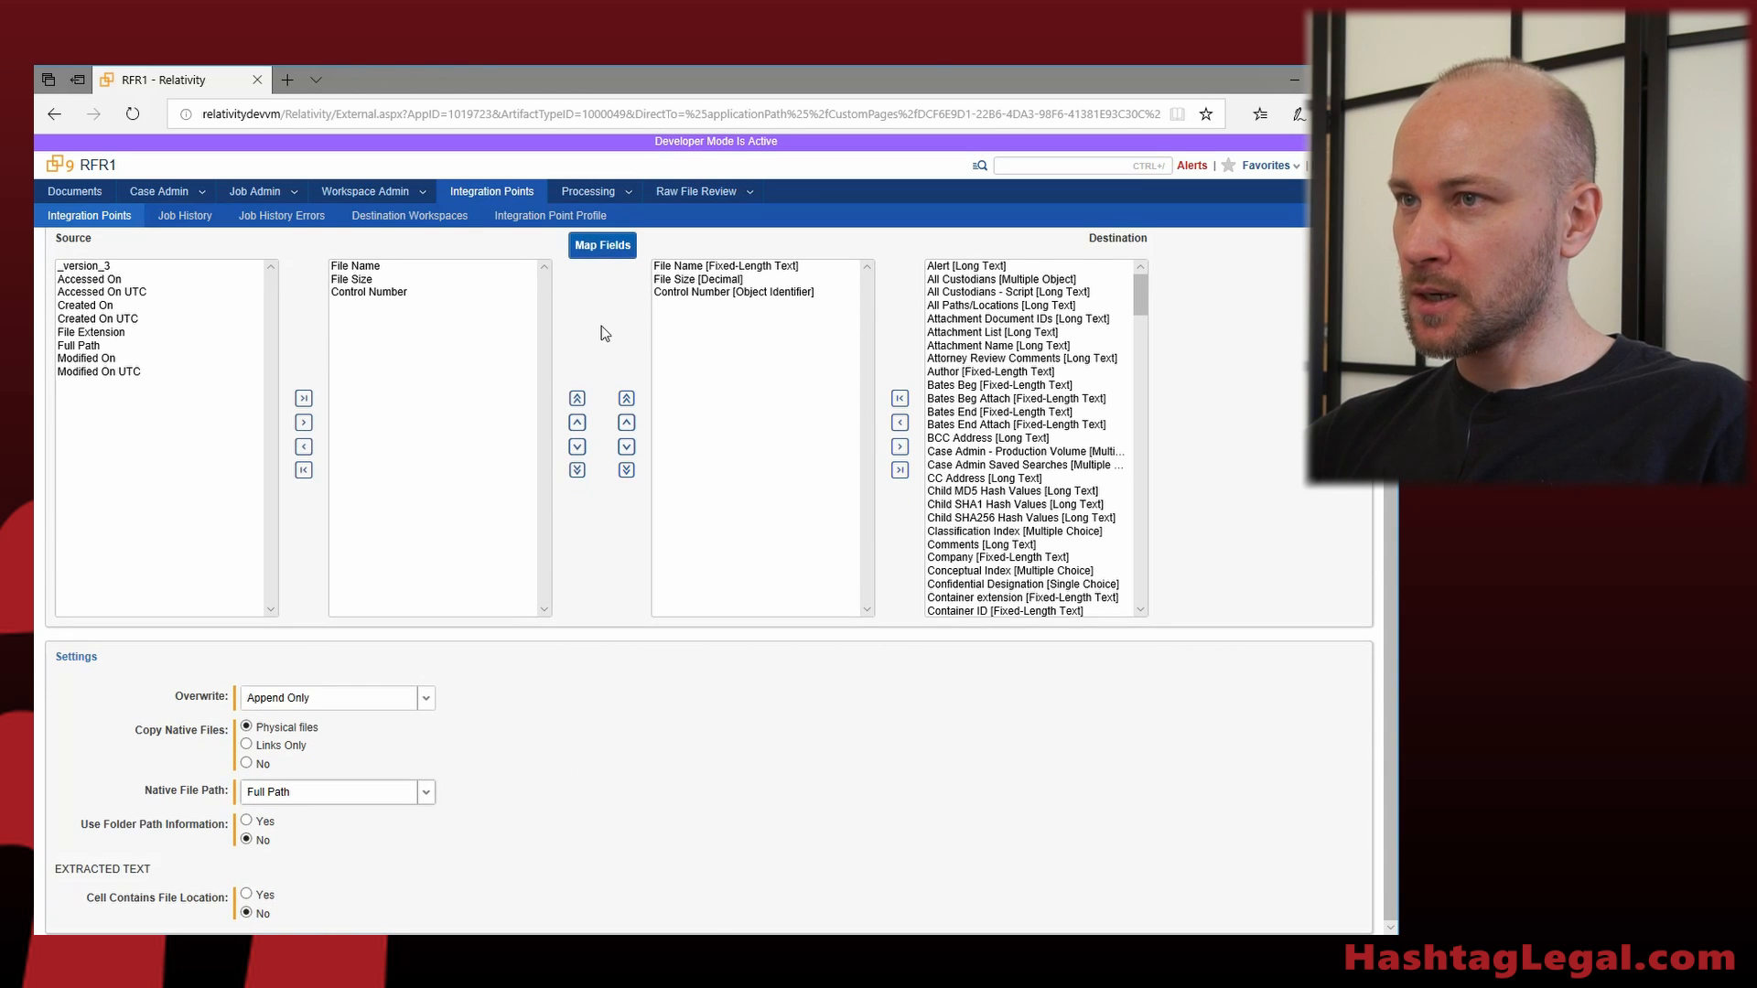
pyautogui.scroll(3, 588, 541)
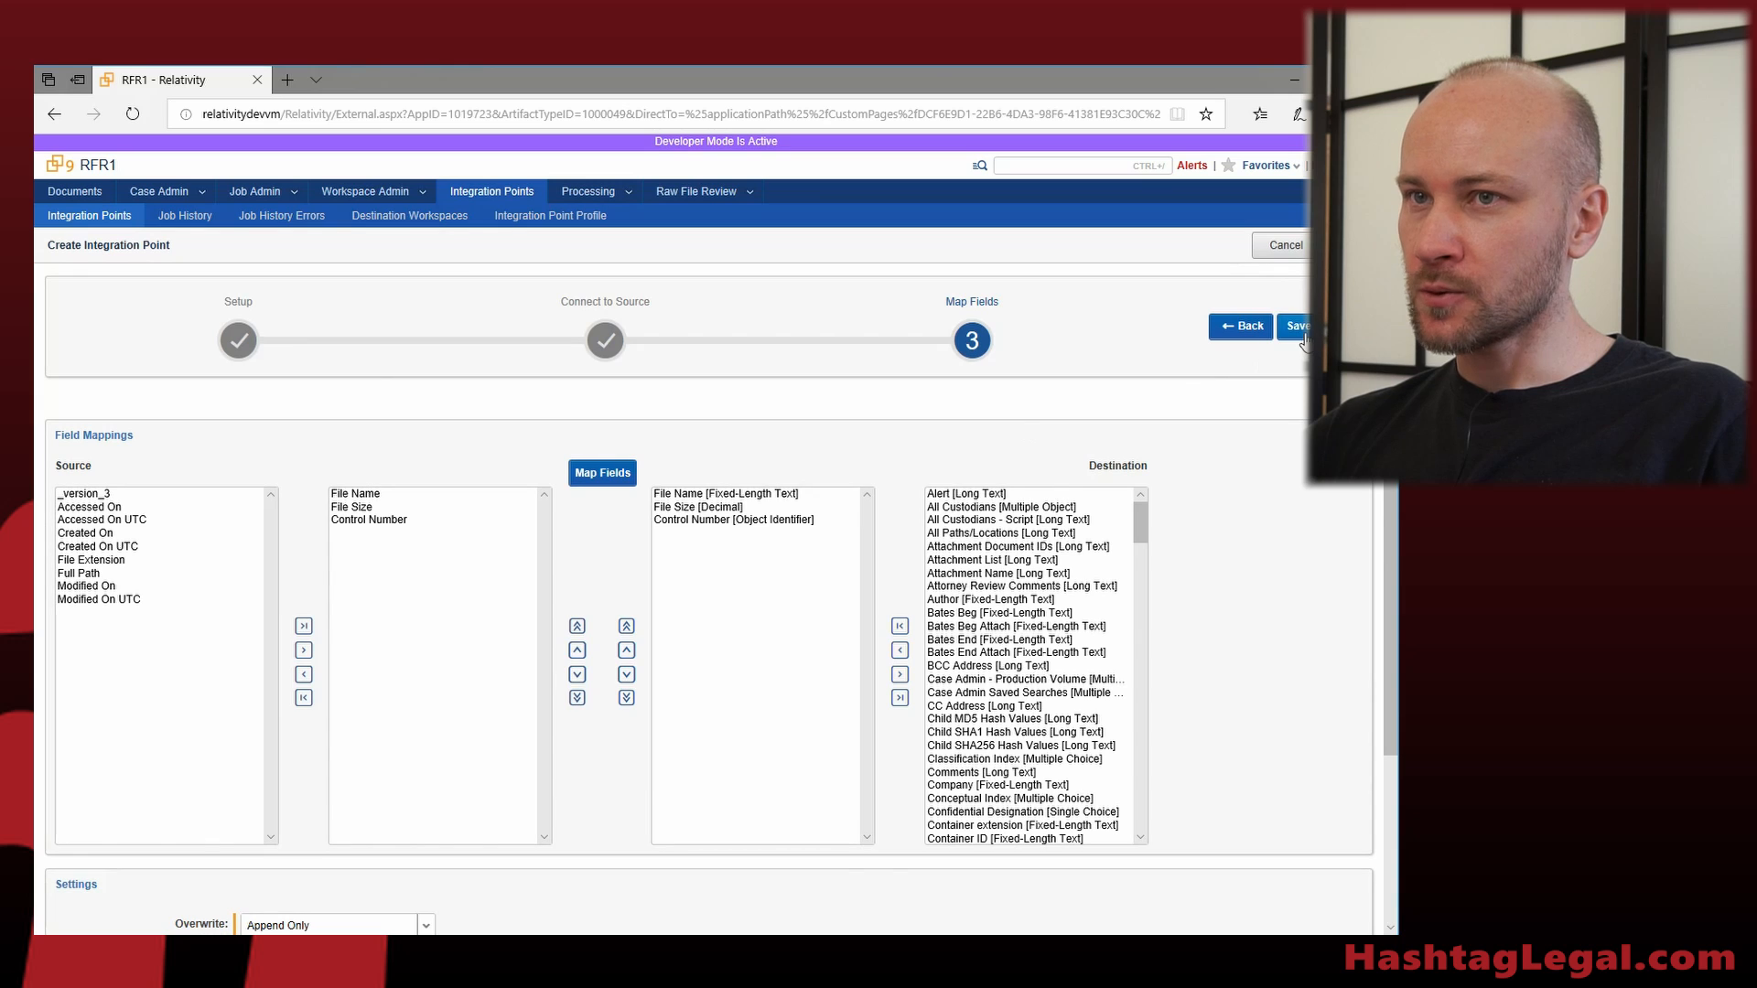
pyautogui.click(1299, 327)
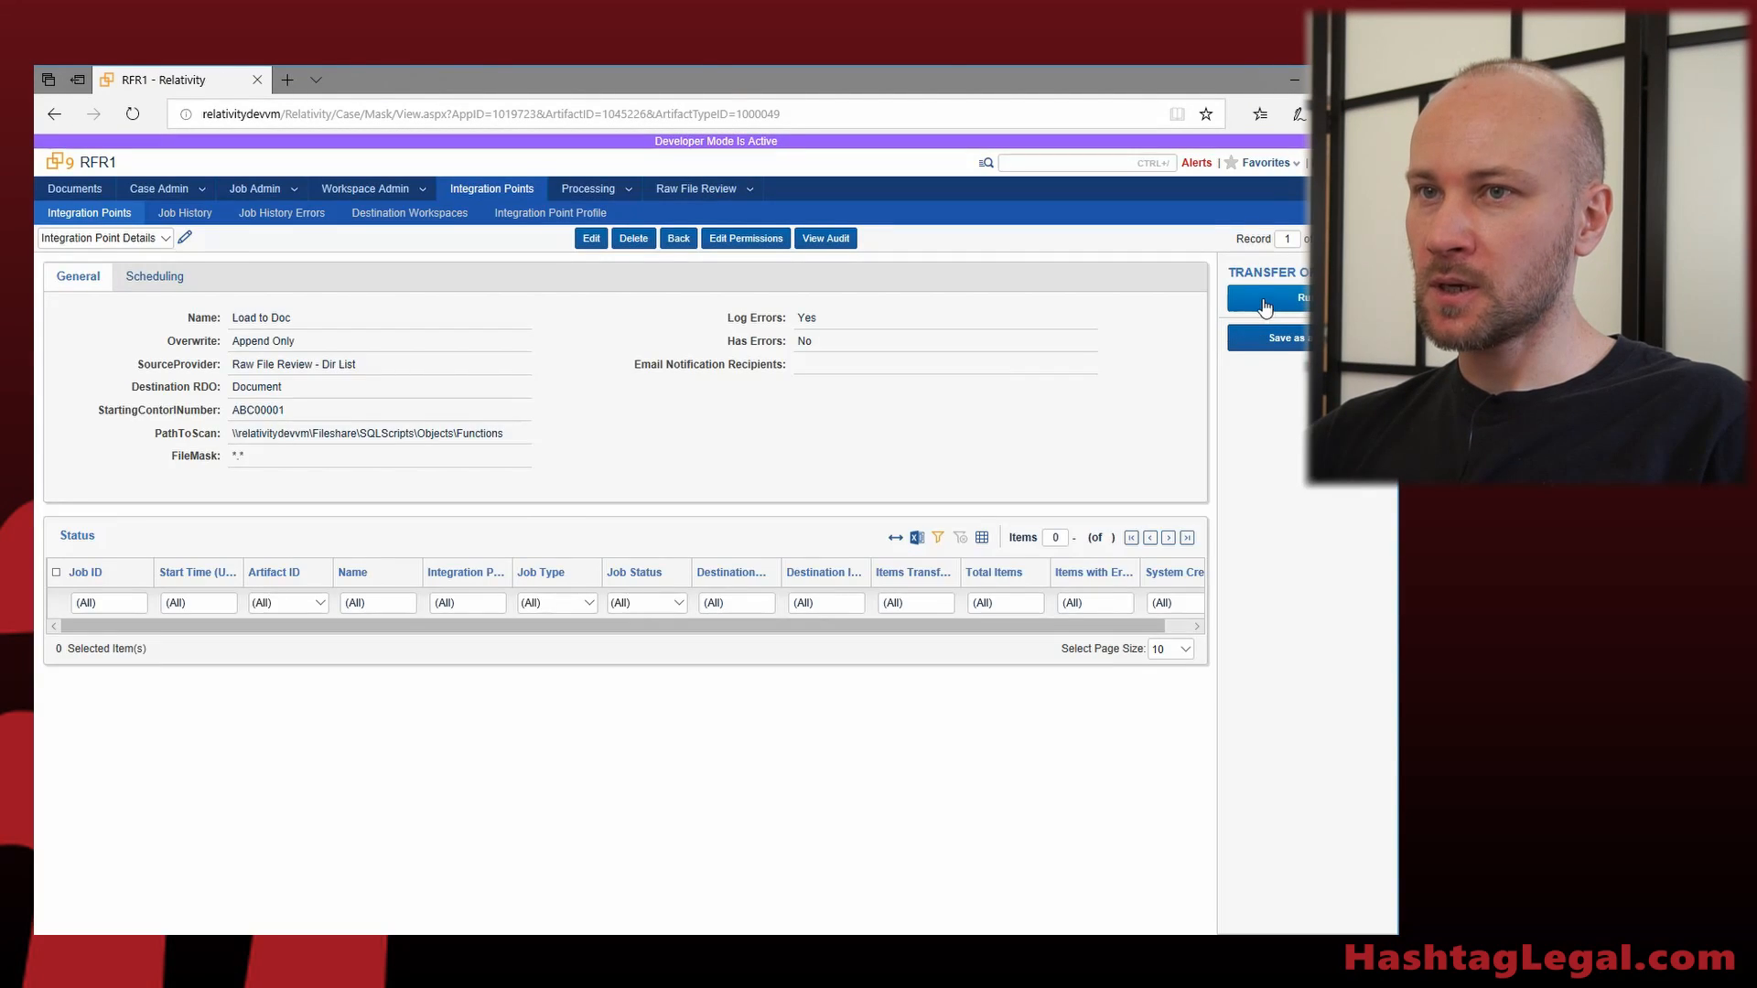
# - Run the Load to Doc job now and follow its status
pyautogui.click(1268, 298)
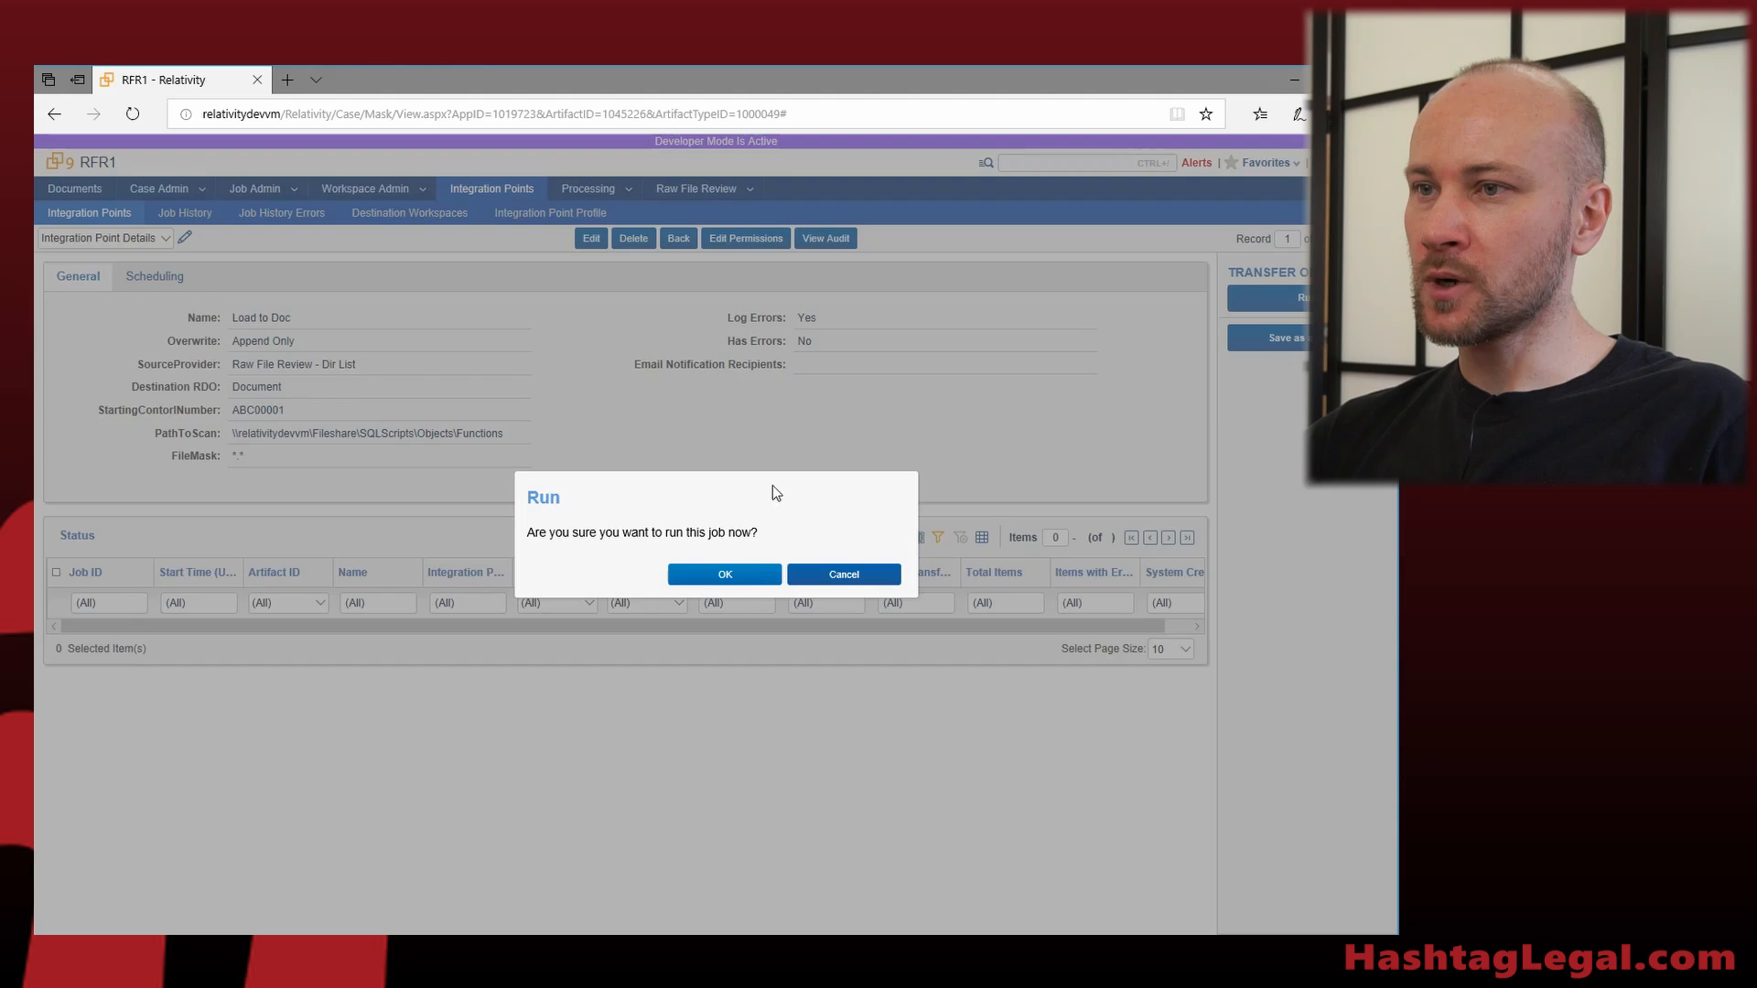
pyautogui.click(725, 576)
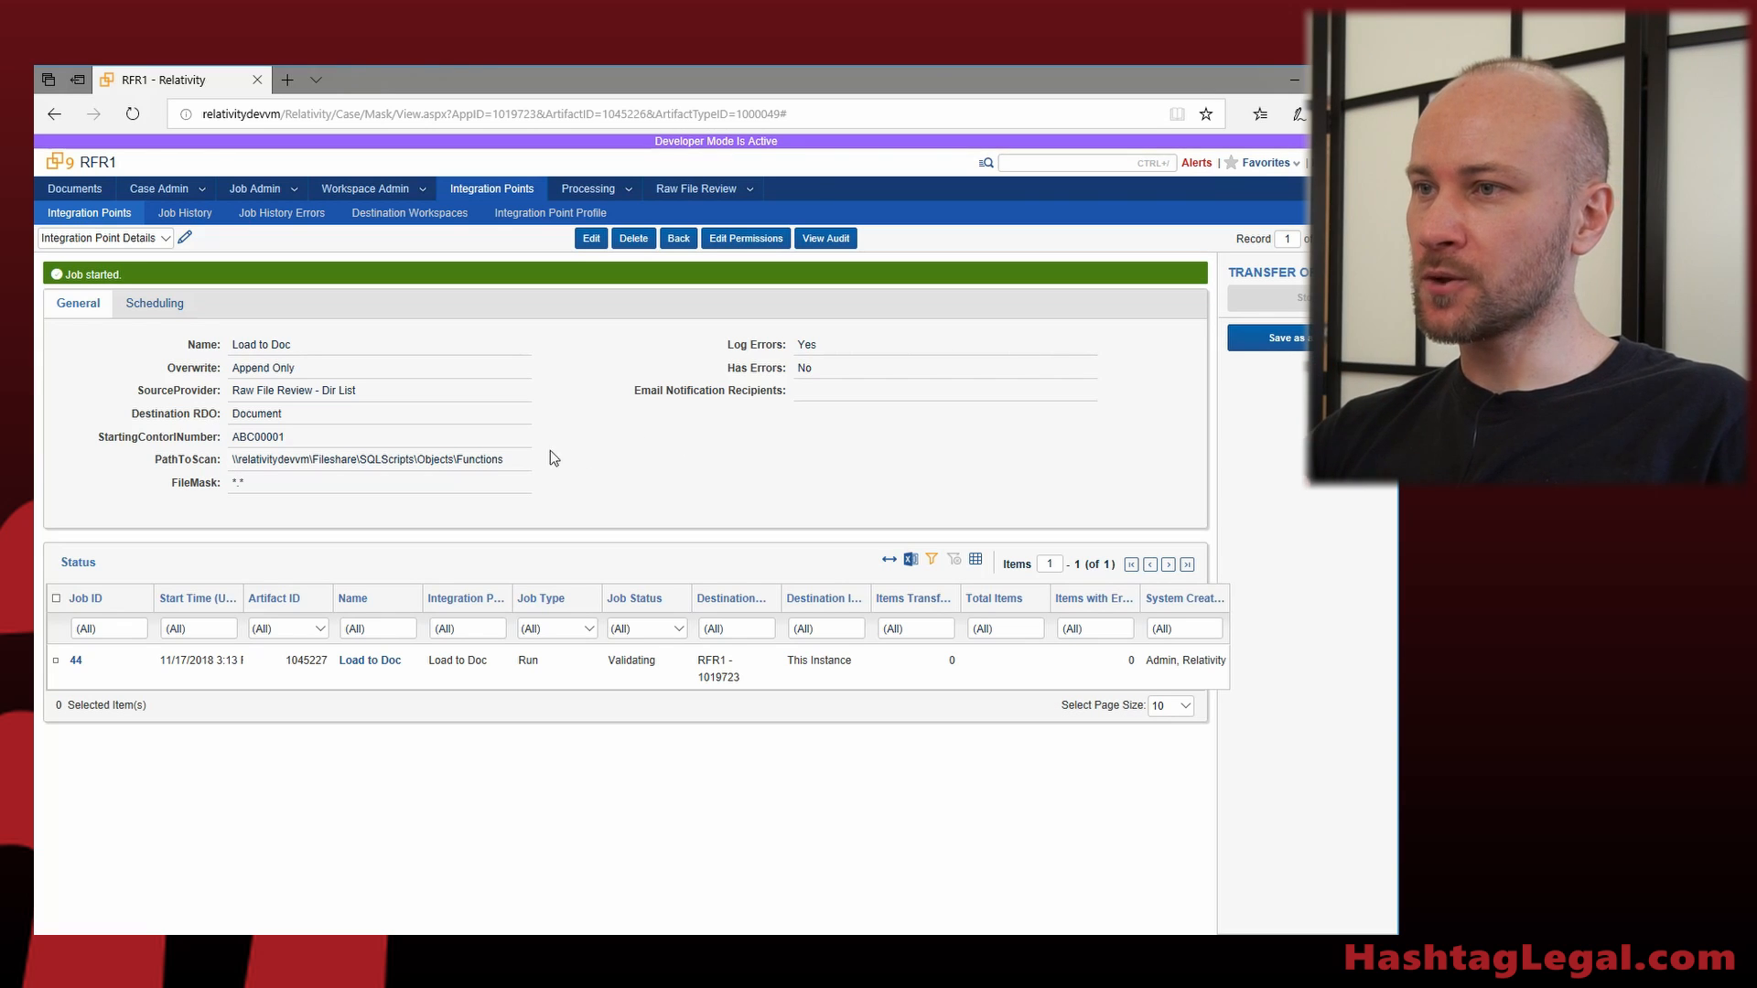
pyautogui.moveTo(517, 459); pyautogui.dragTo(261, 461)
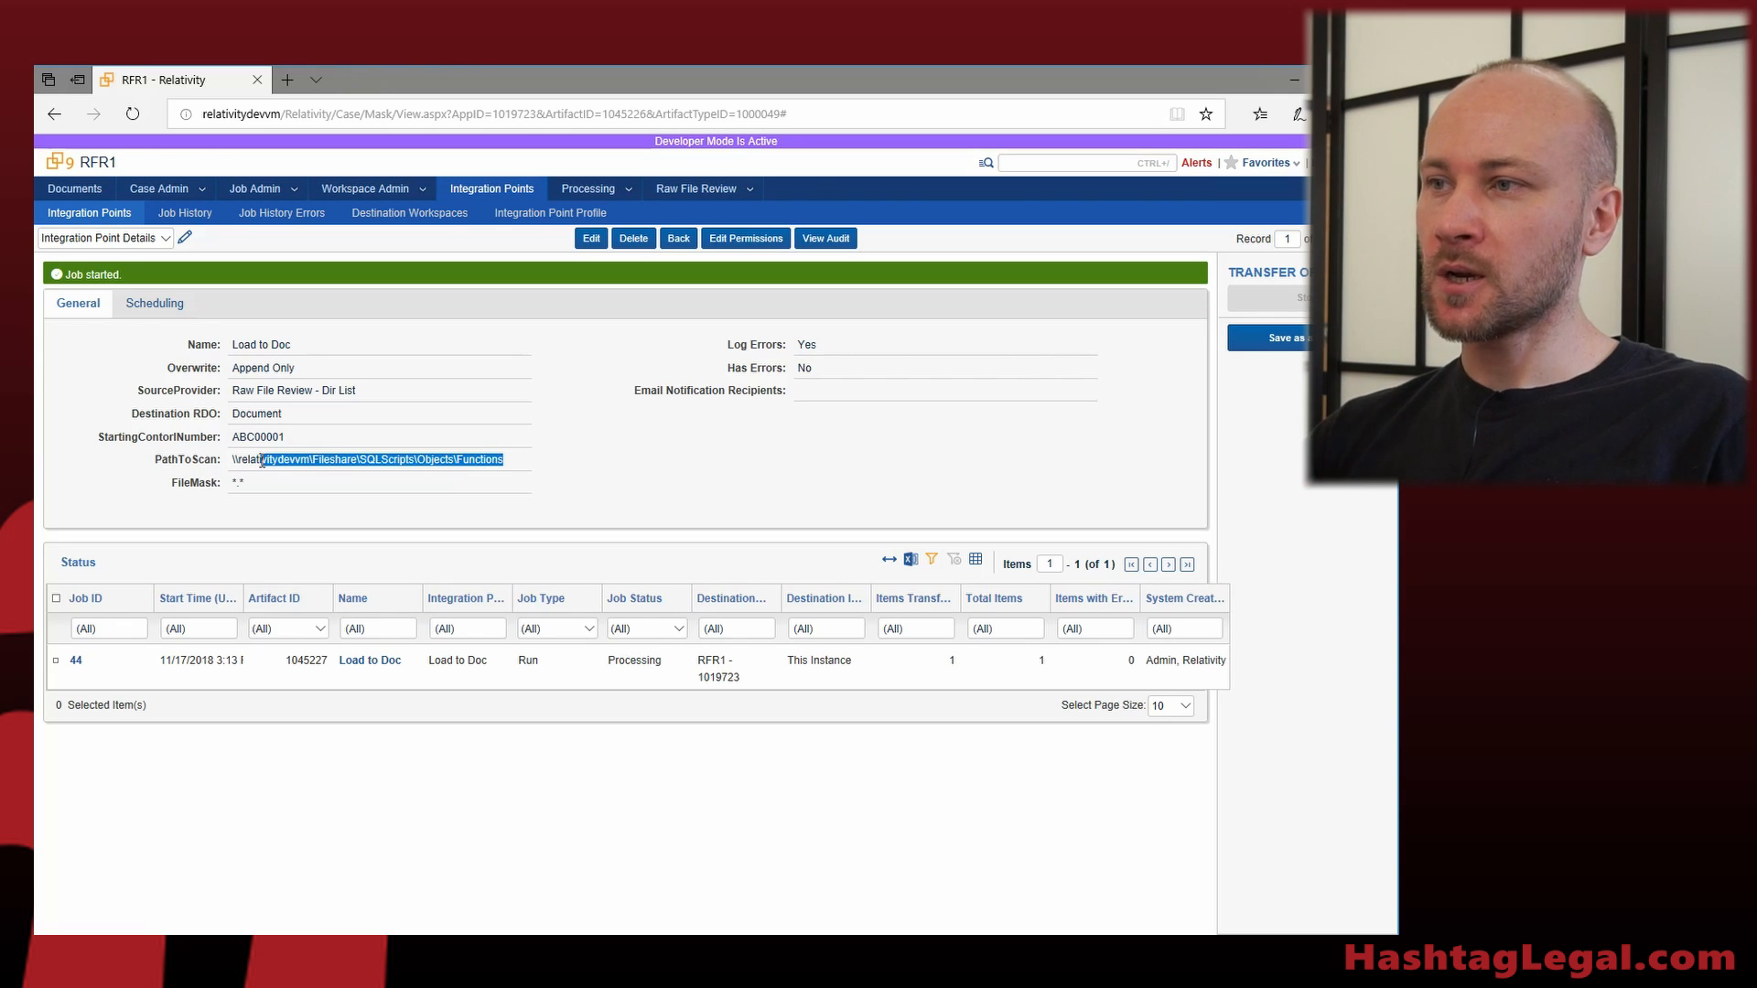
pyautogui.click(542, 471)
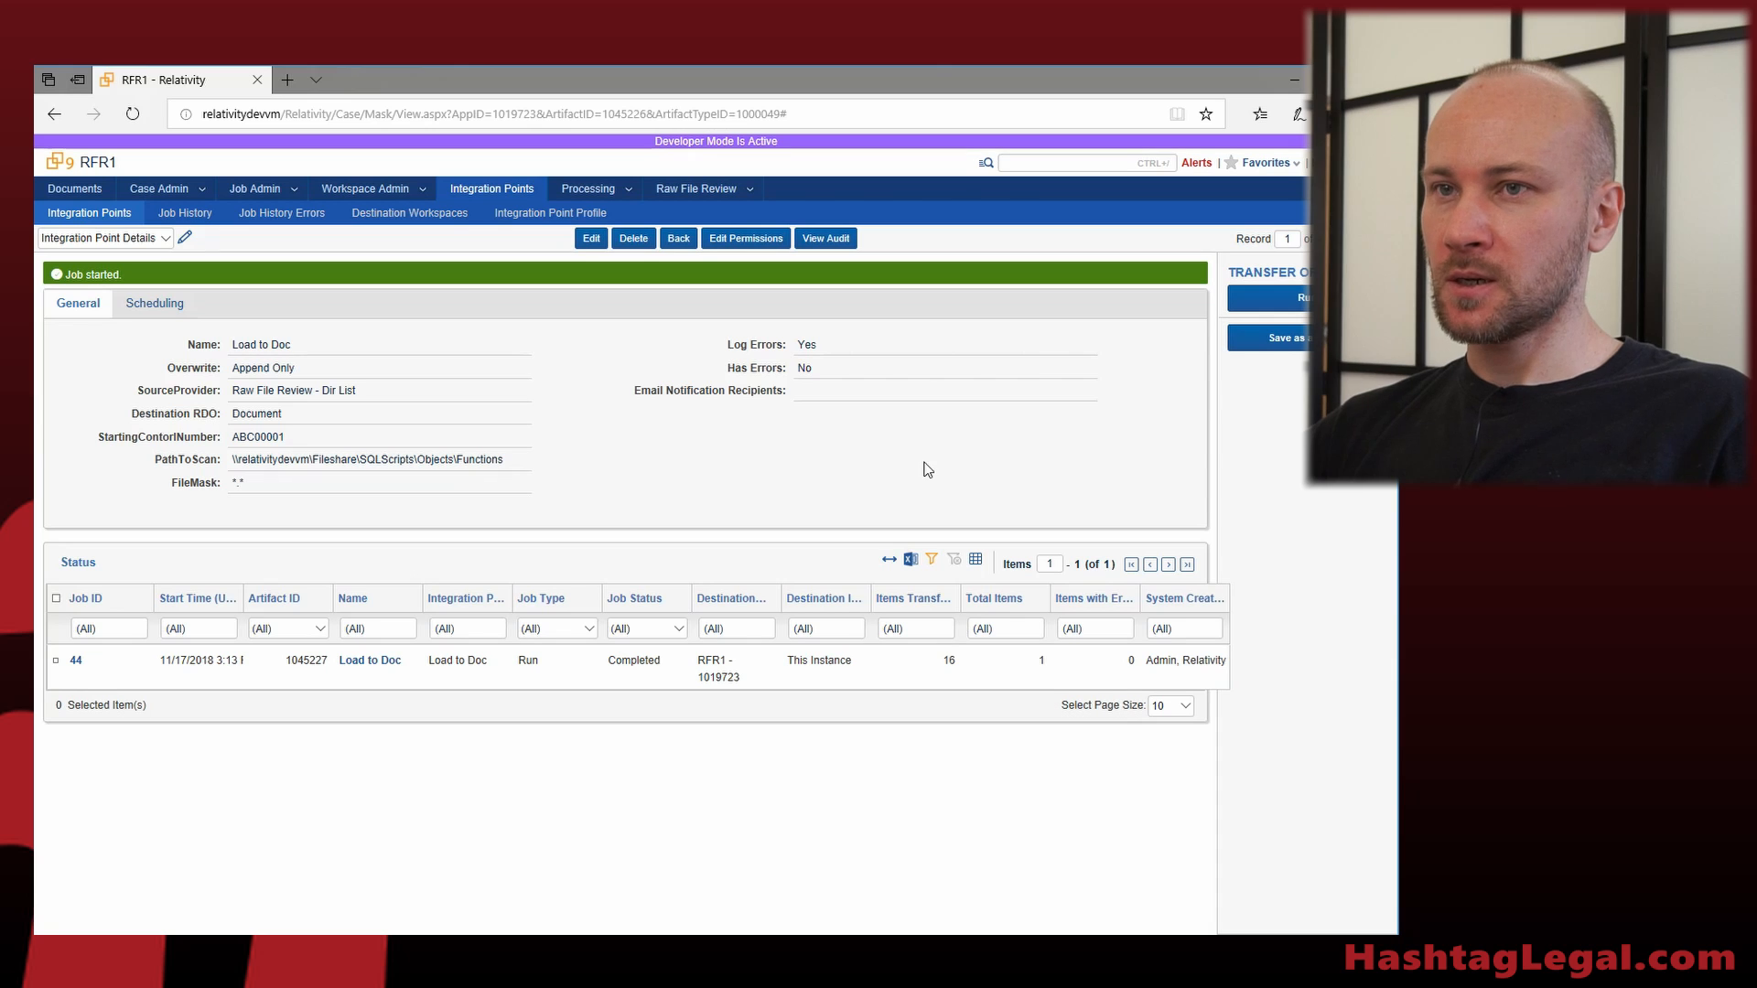
# - Review the imported documents by opening ABC00001 and viewing ABC00002 in the Viewer, and return to the document list
pyautogui.click(75, 189)
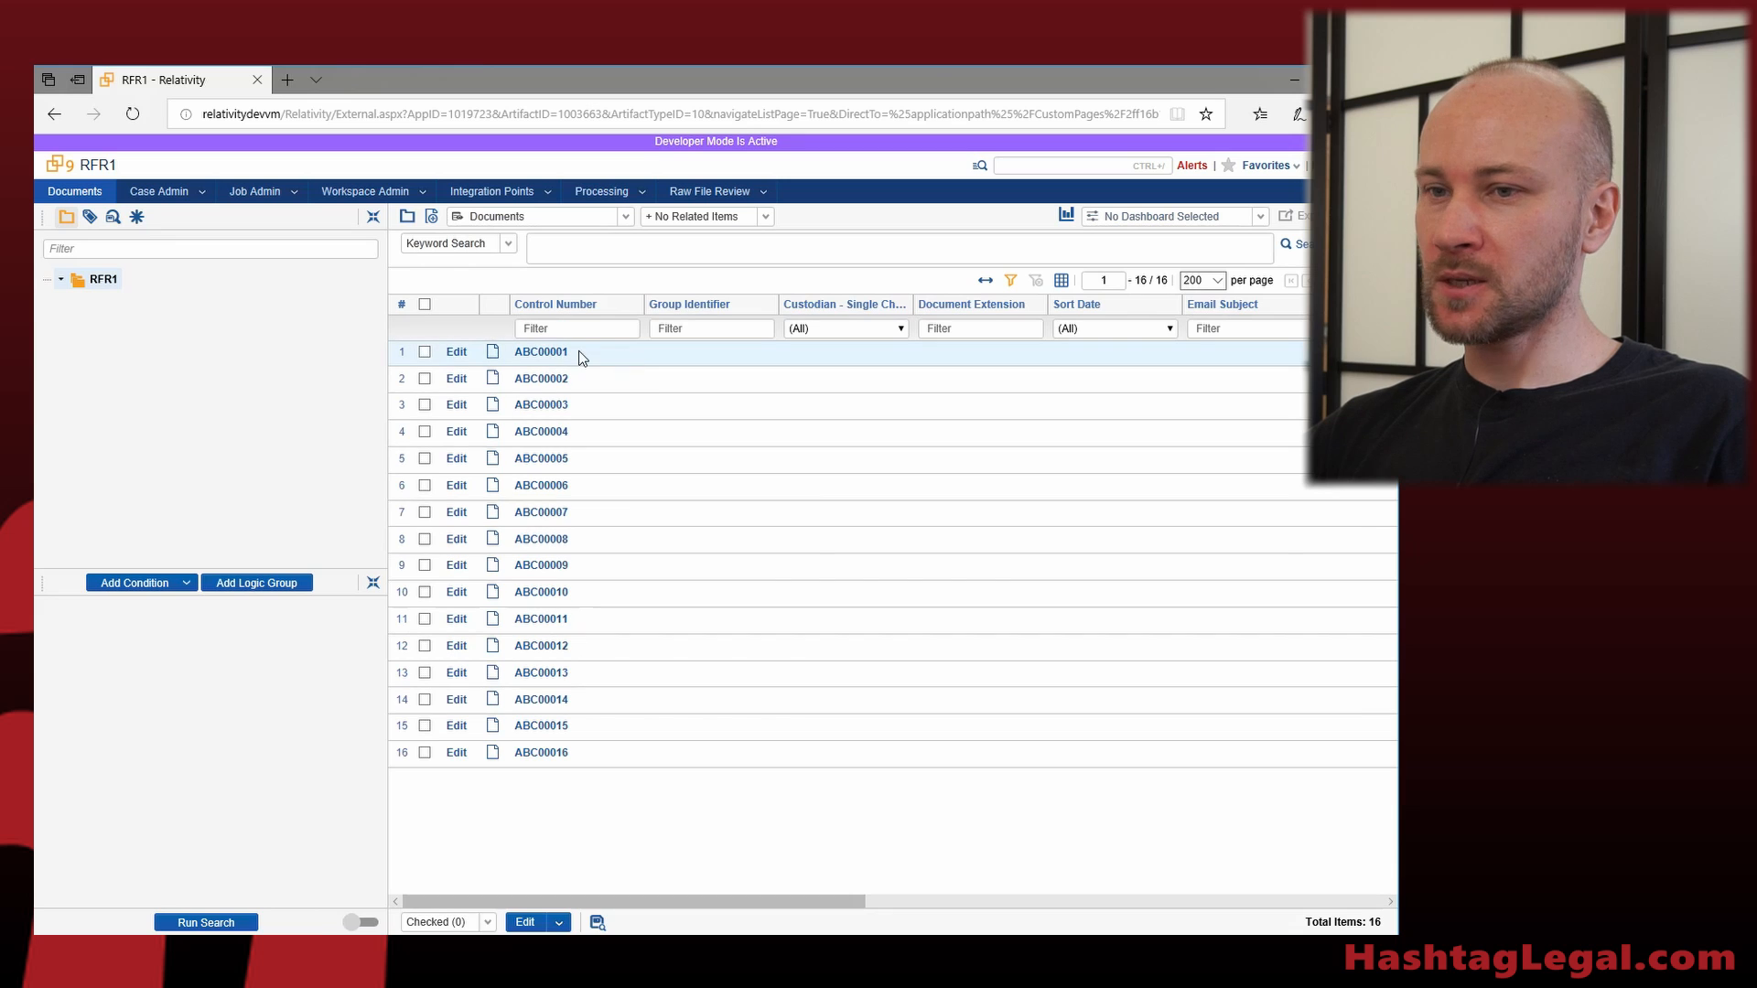
pyautogui.click(547, 352)
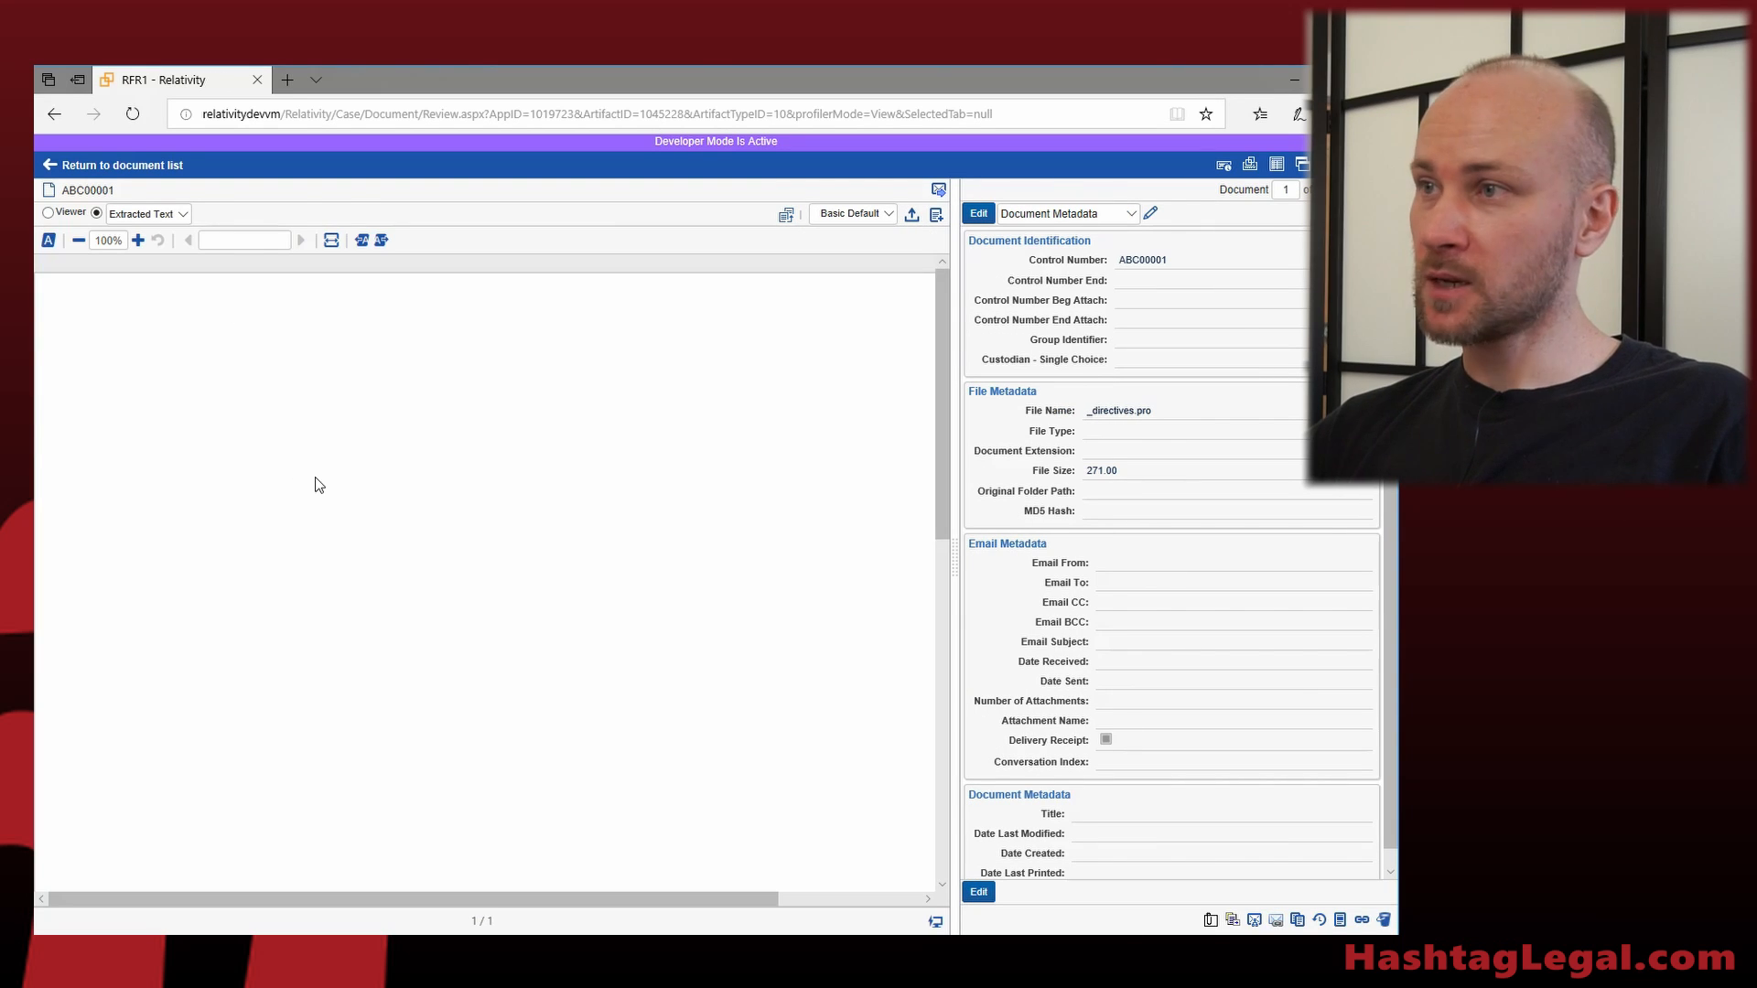
pyautogui.click(62, 212)
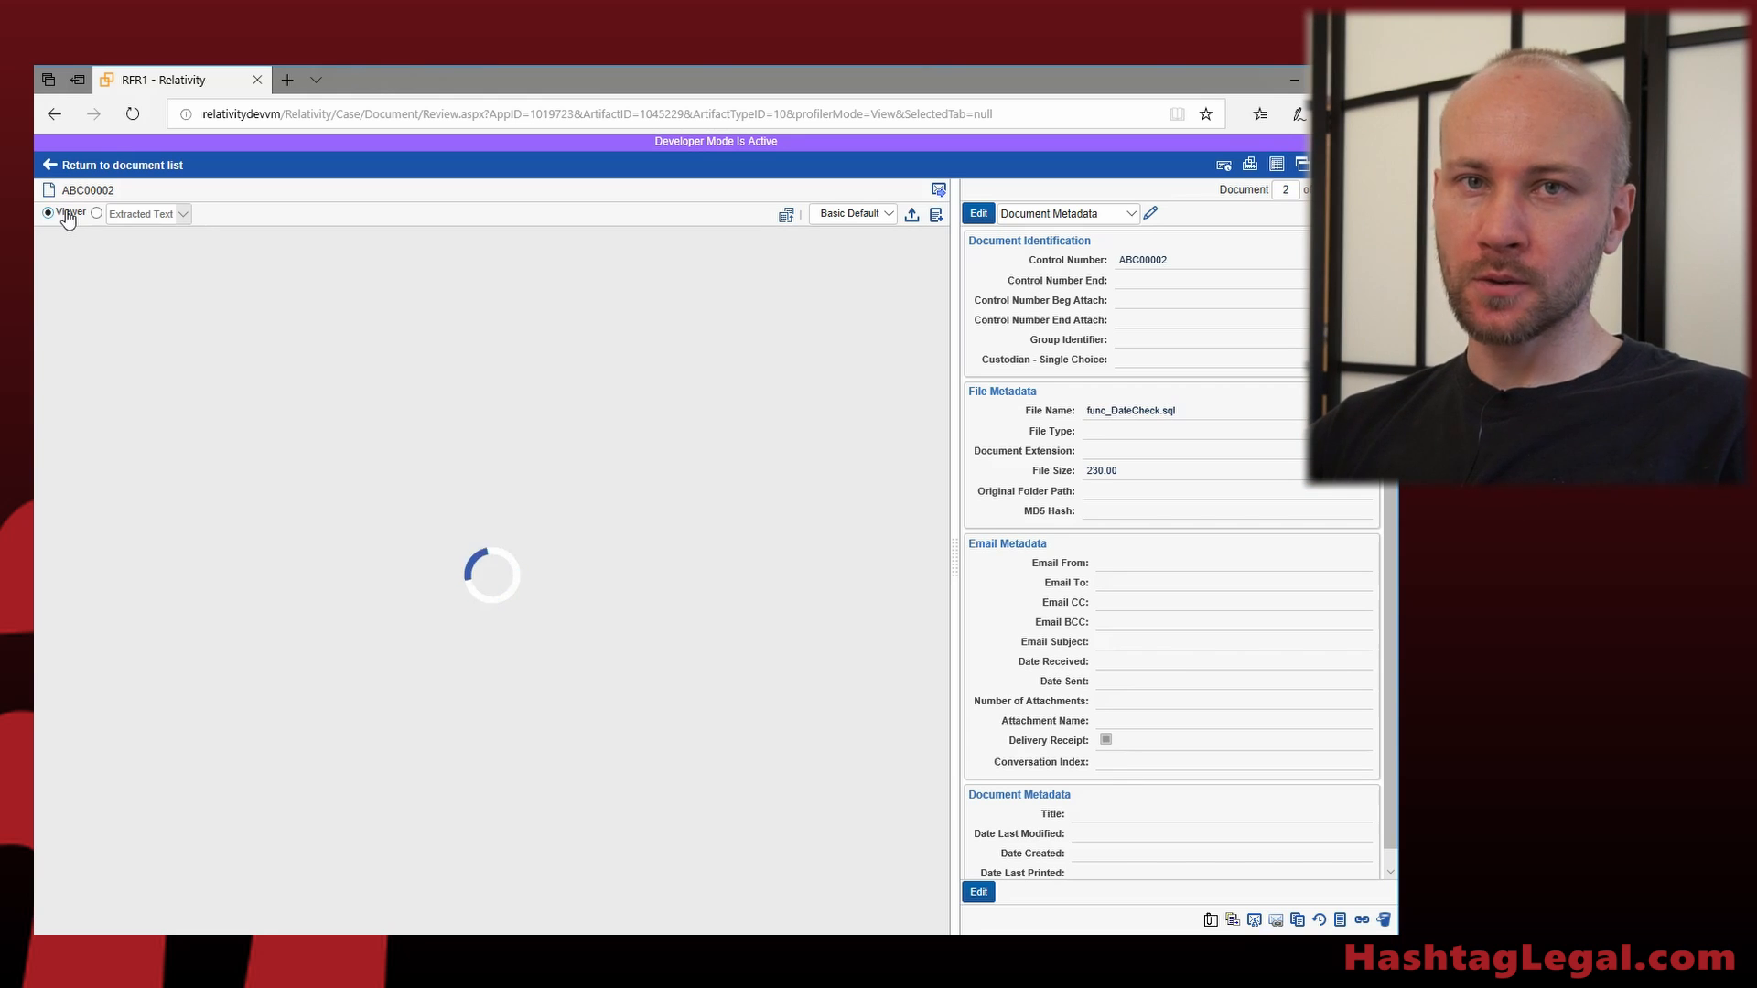
pyautogui.click(79, 166)
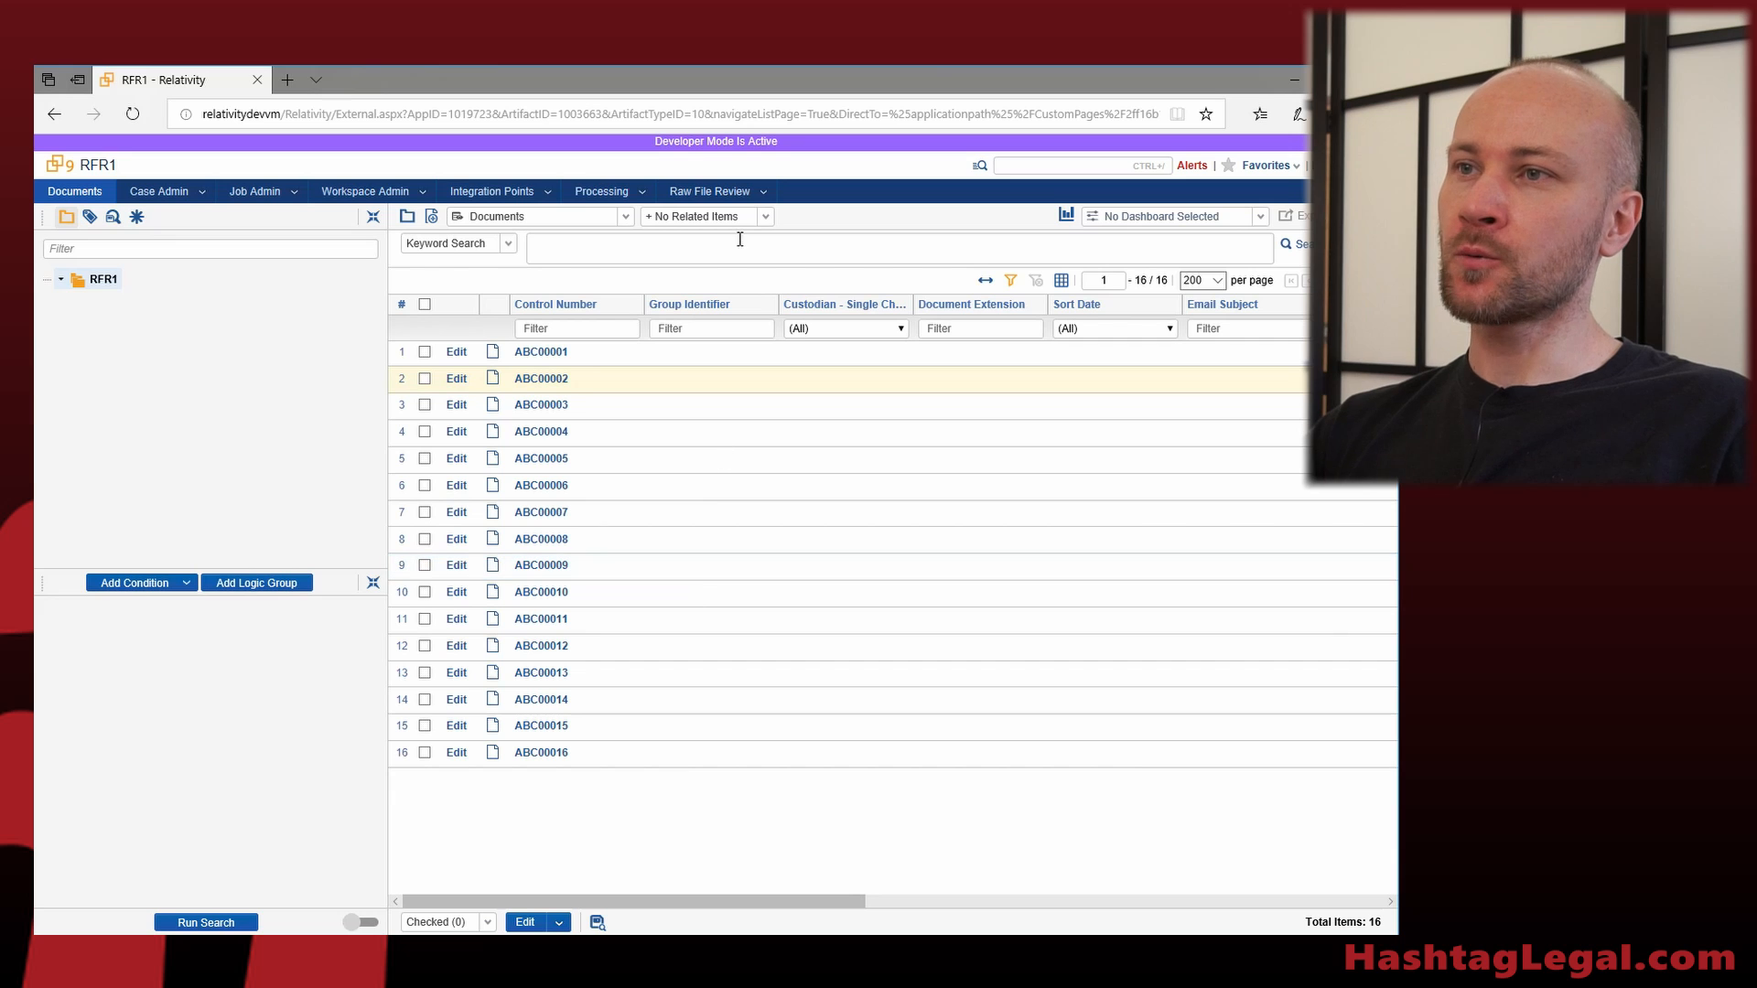
pyautogui.click(763, 191)
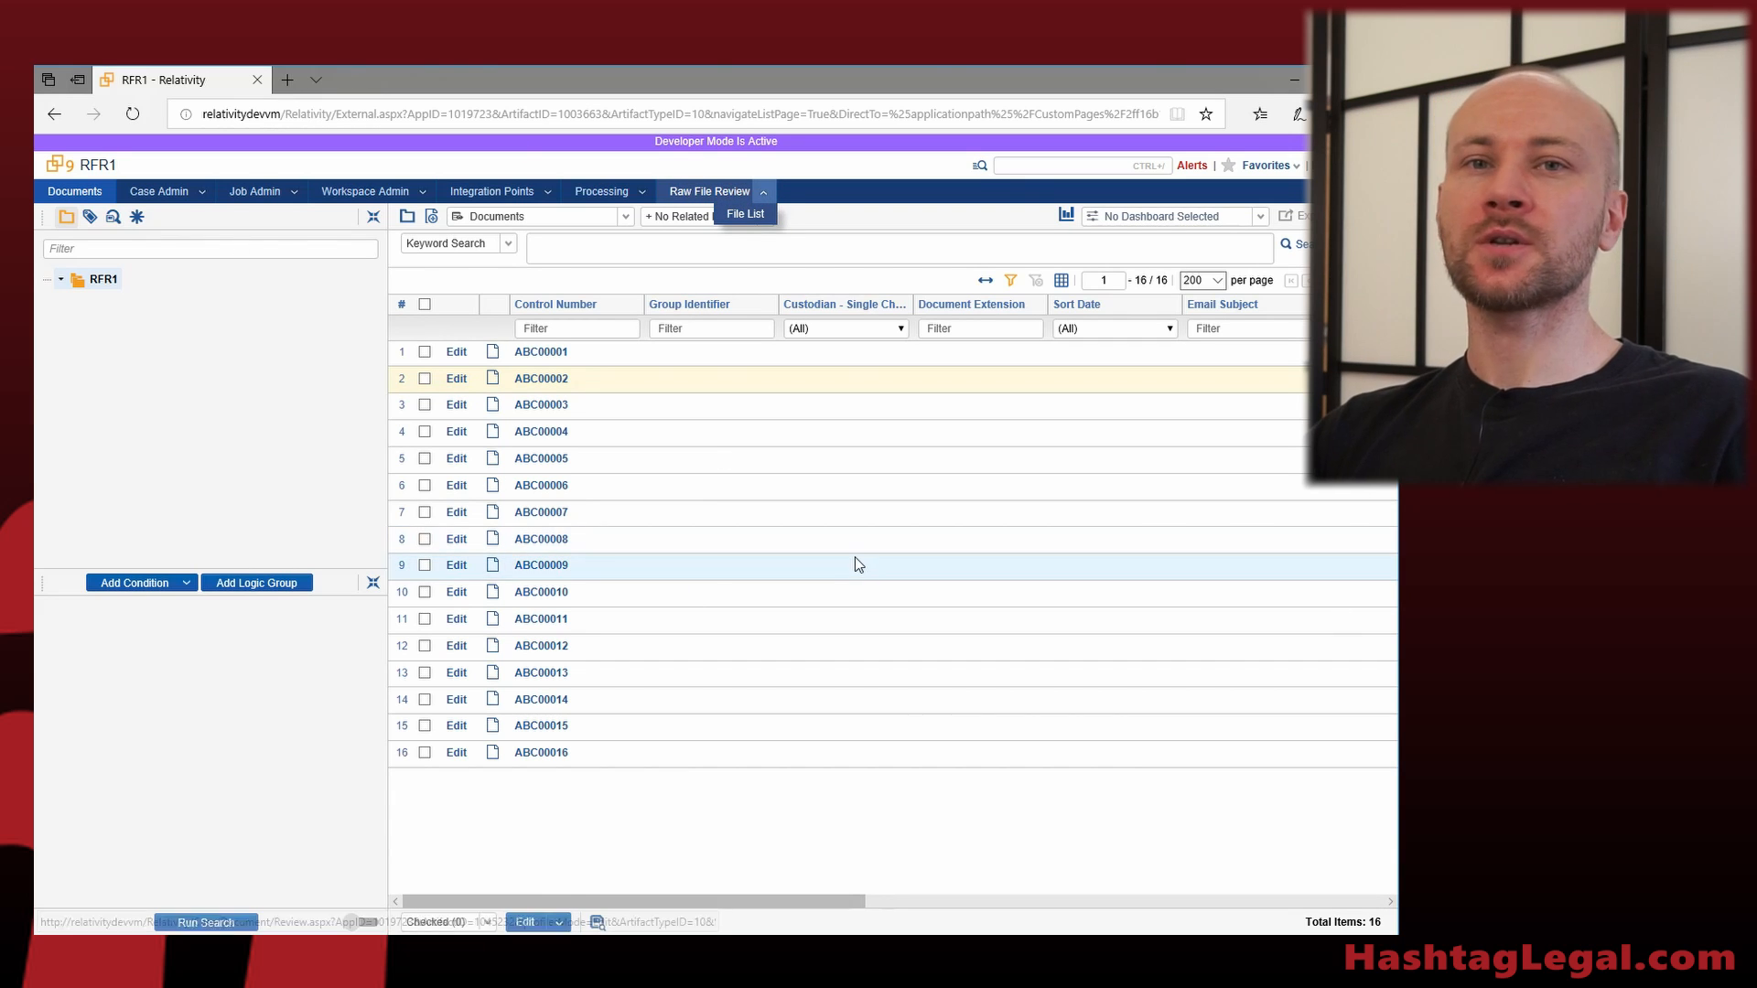